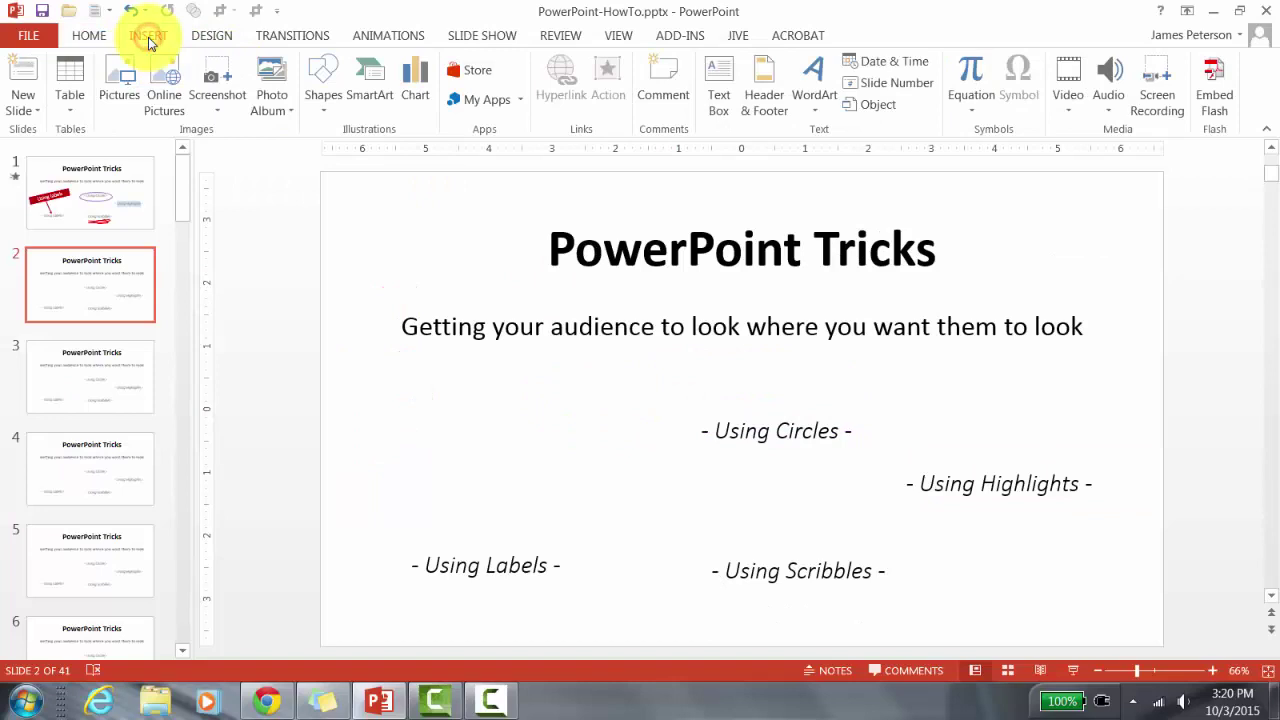
Draw a text box above the '- Using Labels -' line and type 'Using Labels'
{"action": "left_click", "coordinate": [708, 97]}
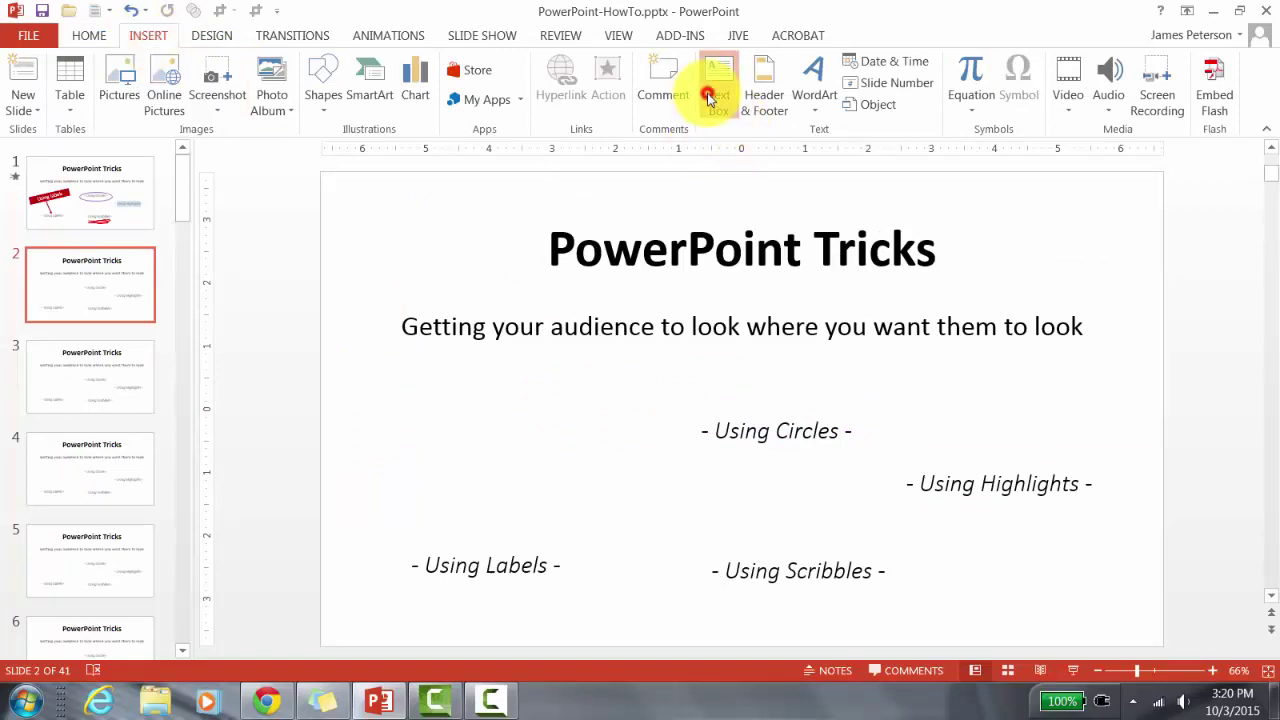
{"action": "left_click_drag", "start_coordinate": [404, 456], "coordinate": [575, 501]}
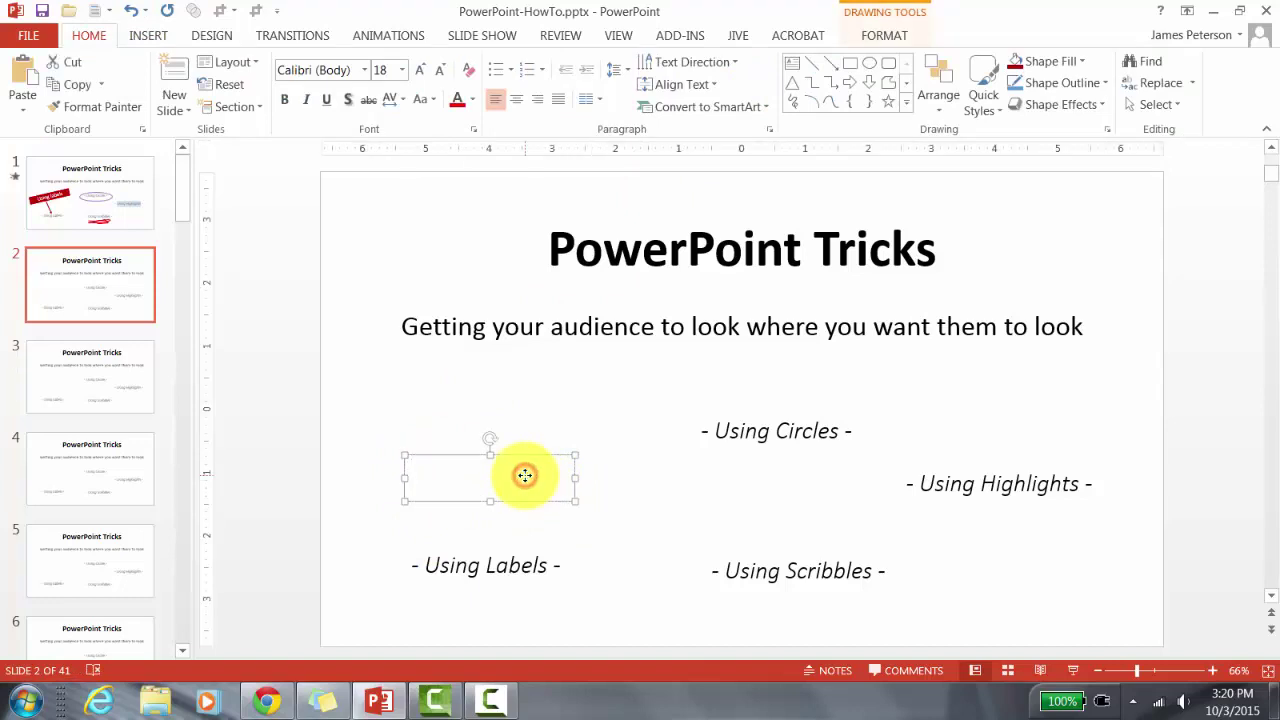
{"action": "type", "text": "Using"}
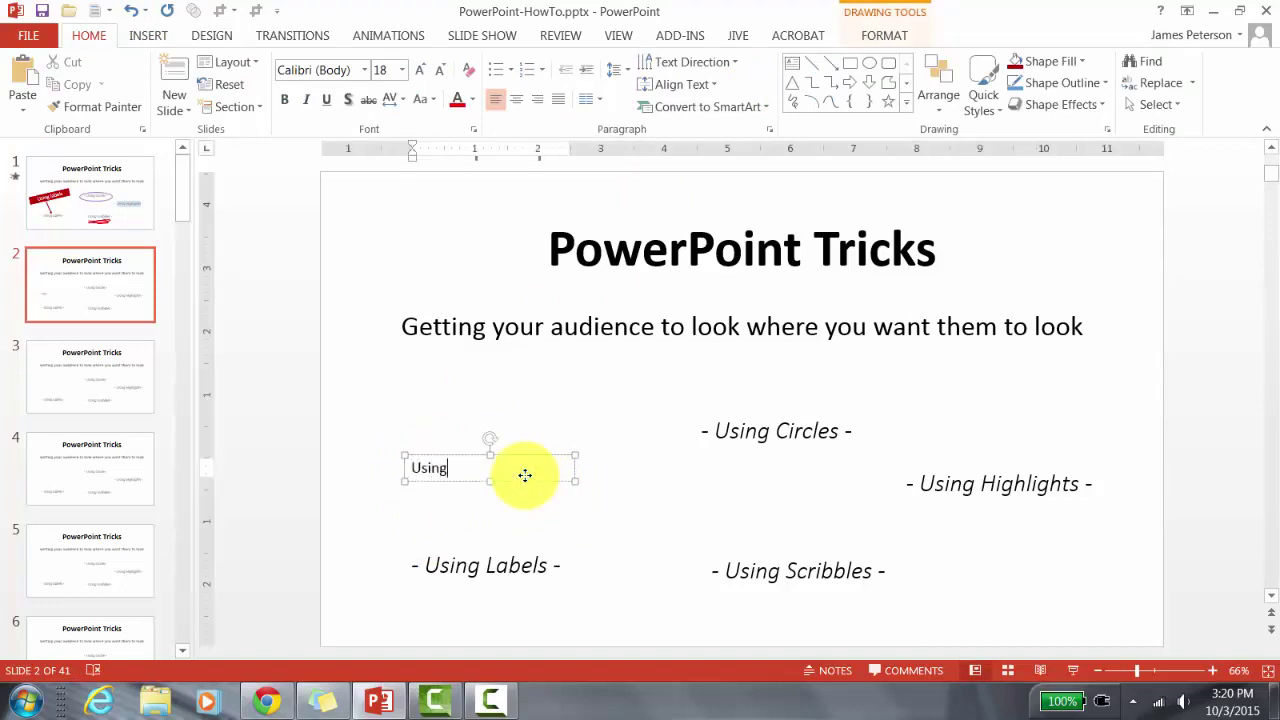
{"action": "type", "text": " Labels"}
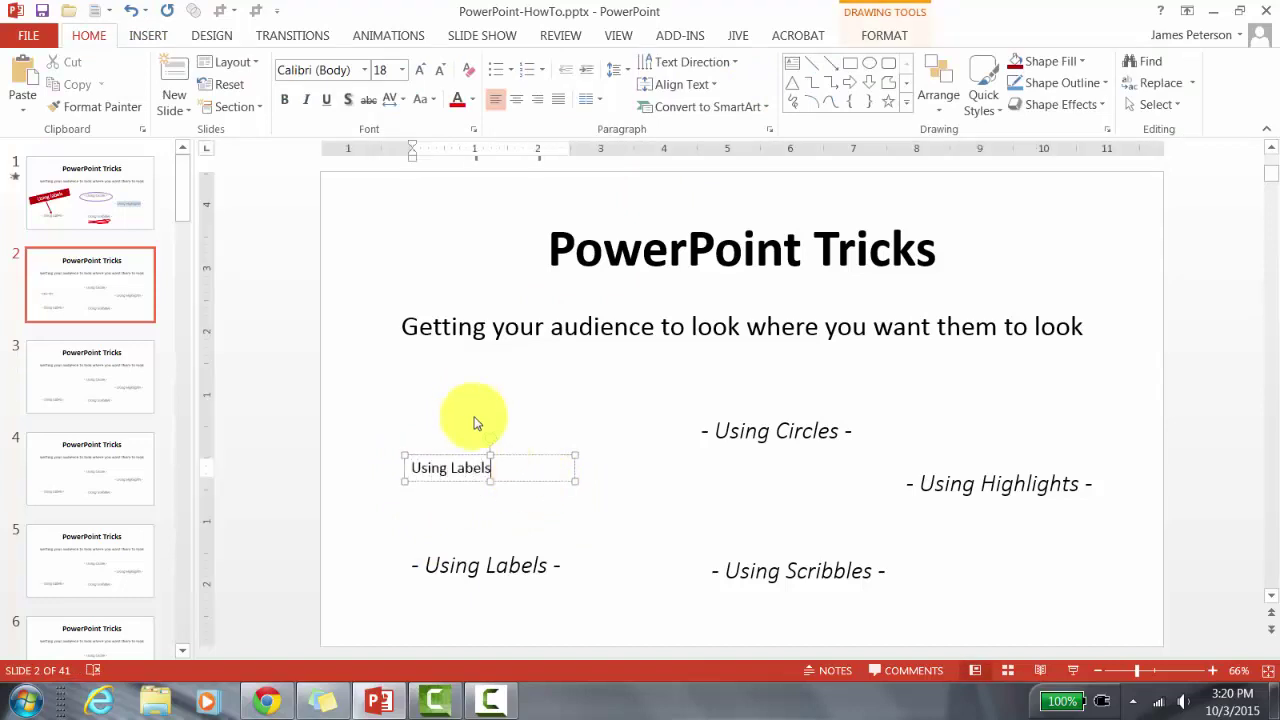
Set the label to 32 pt, widen it, centre the text, and tilt it slightly counter-clockwise
{"action": "left_click", "coordinate": [547, 460]}
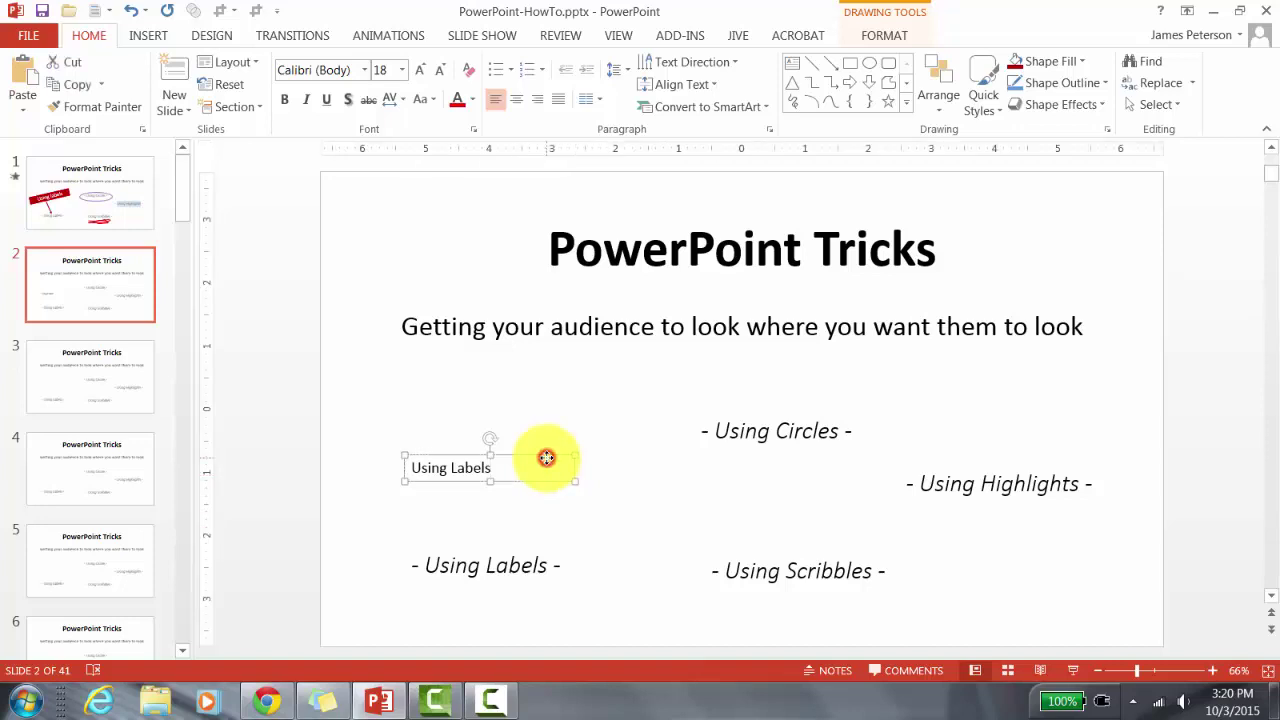
{"action": "left_click", "coordinate": [401, 70]}
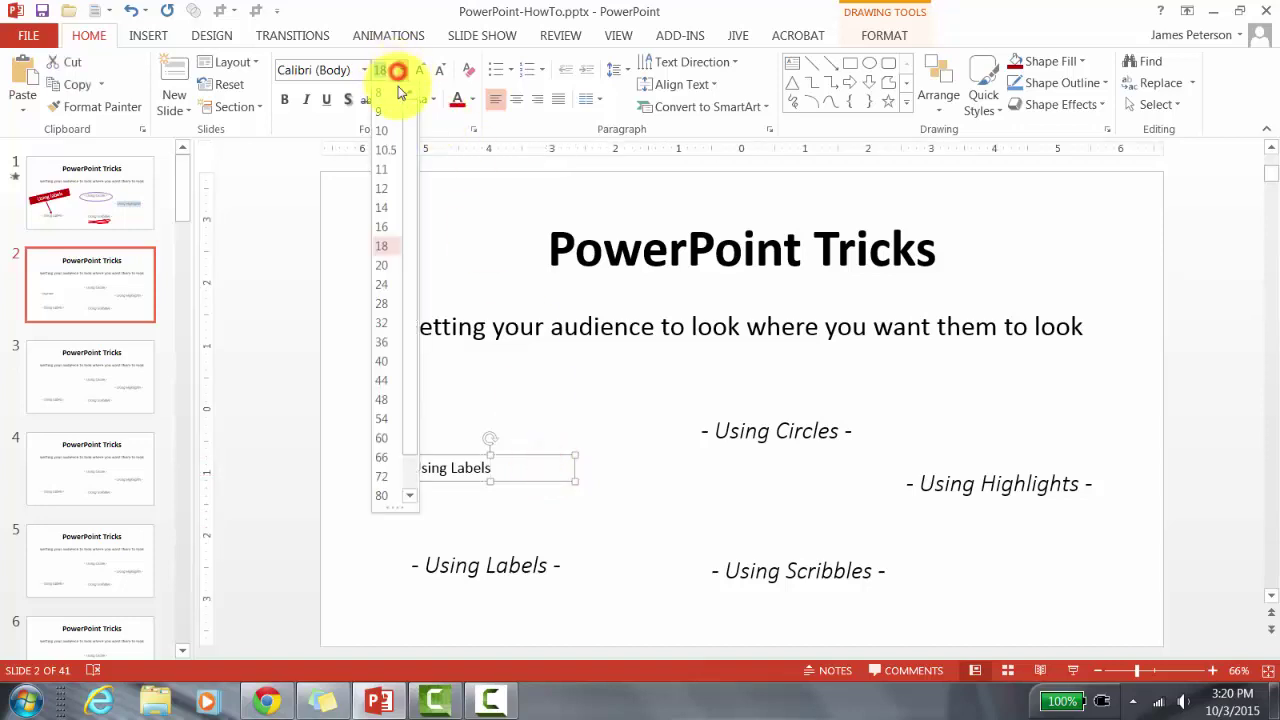
{"action": "left_click", "coordinate": [390, 324]}
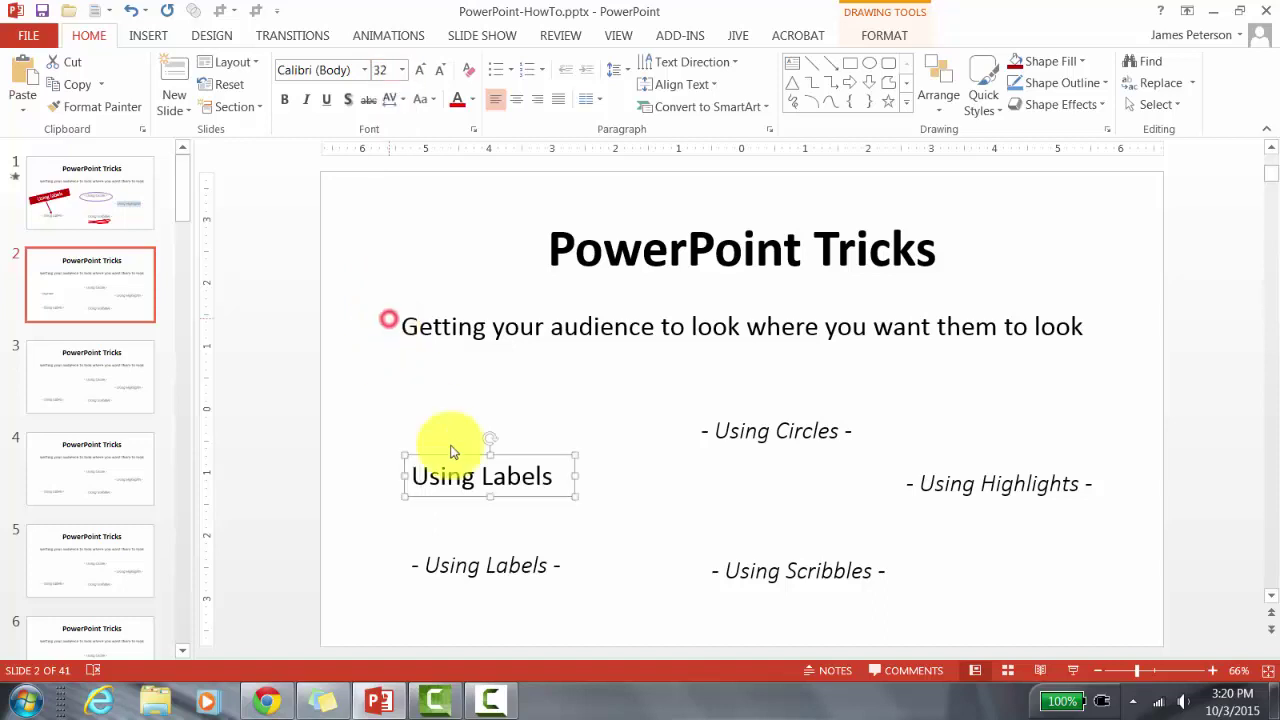
{"action": "left_click_drag", "start_coordinate": [572, 476], "coordinate": [596, 476]}
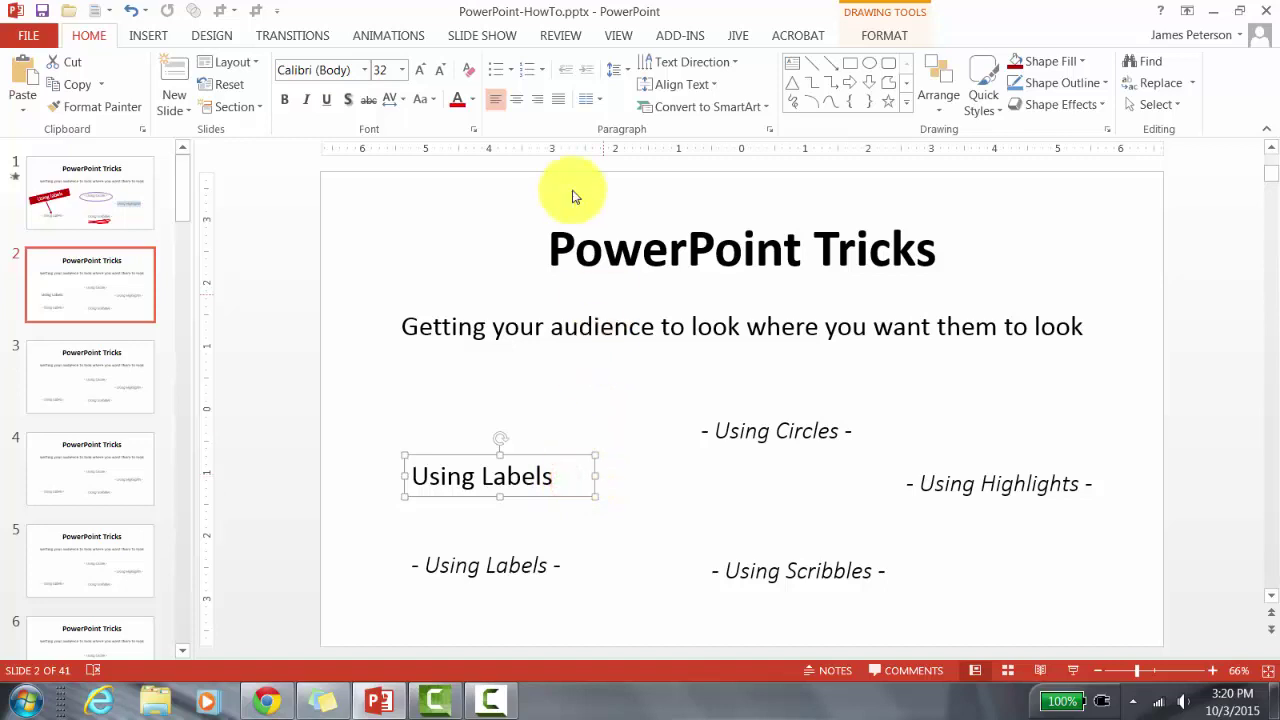
{"action": "left_click", "coordinate": [516, 99]}
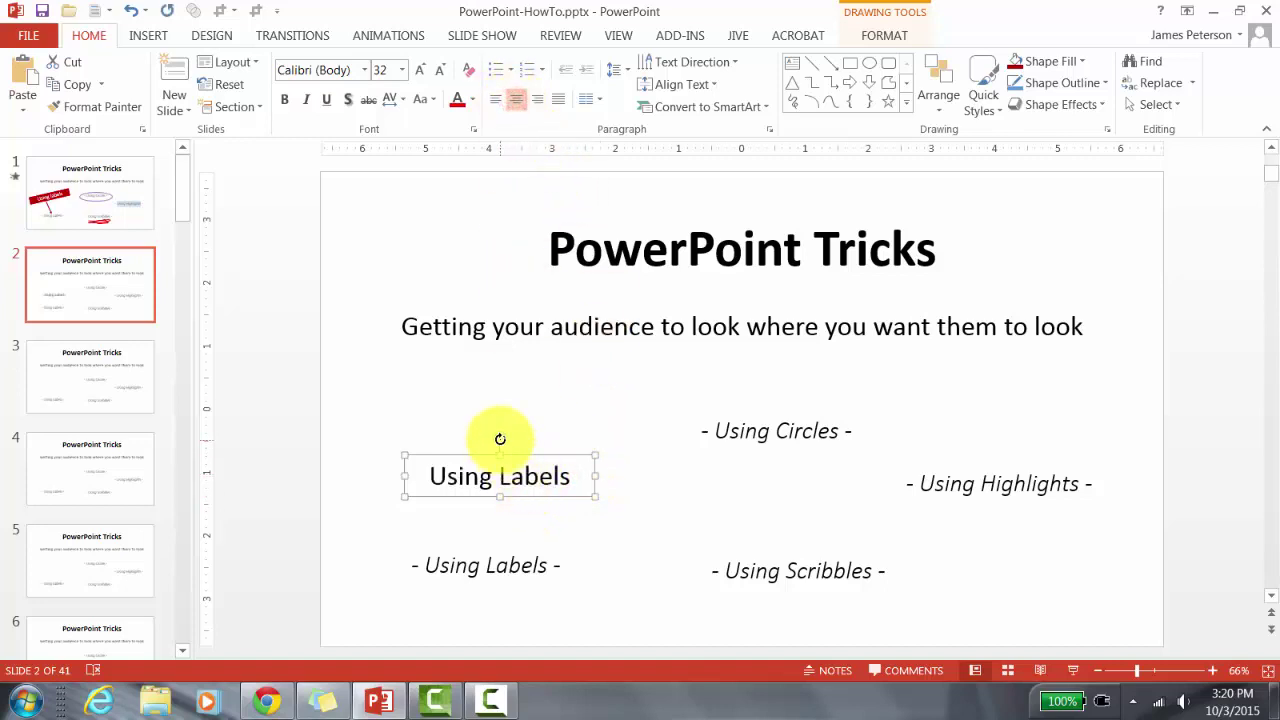
{"action": "mouse_move", "coordinate": [500, 439]}
{"action": "left_mouse_down"}
{"action": "mouse_move", "coordinate": [519, 456]}
{"action": "mouse_move", "coordinate": [506, 441]}
{"action": "left_mouse_up"}
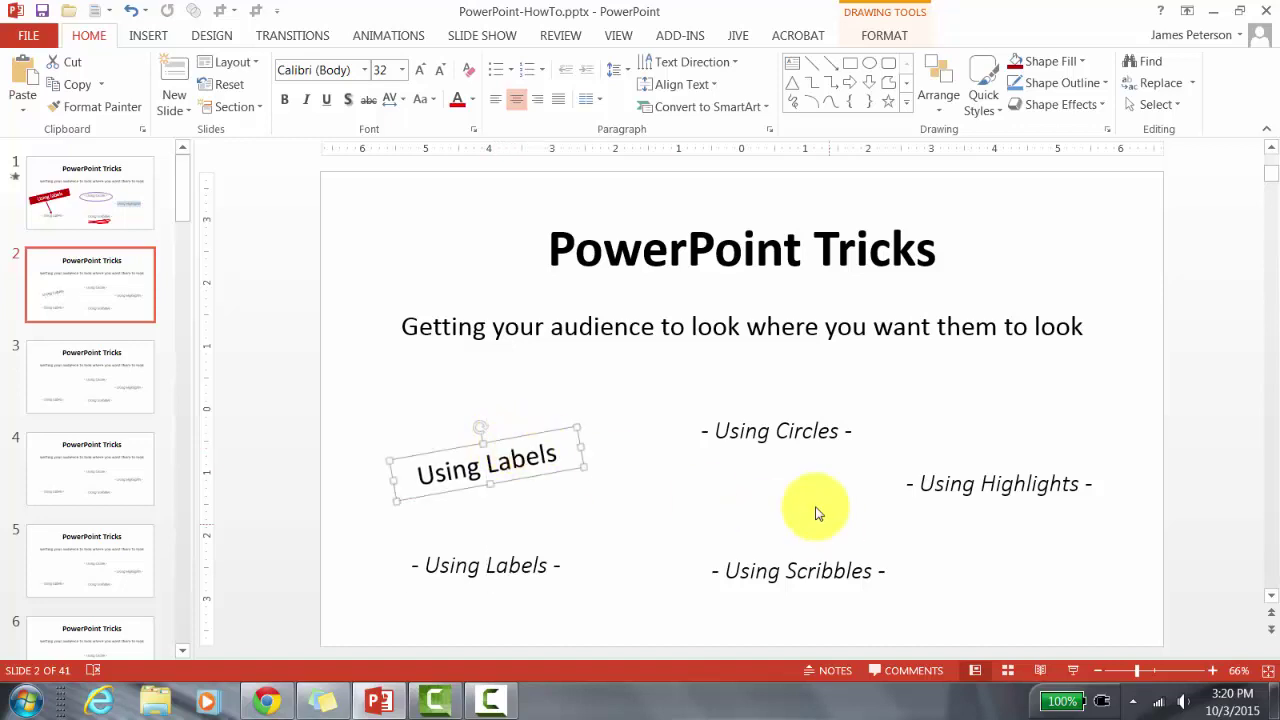
Fill the Using Labels box dark red and make its text white
{"action": "left_click", "coordinate": [876, 17]}
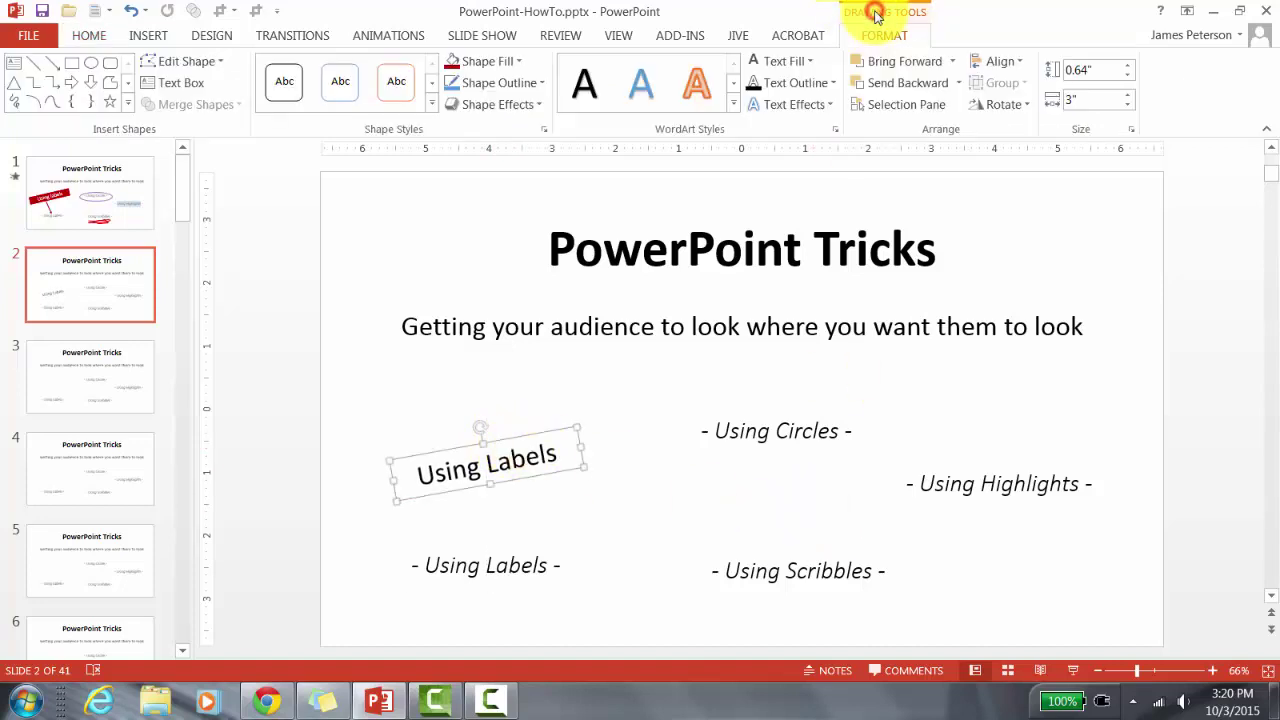
{"action": "left_click", "coordinate": [515, 62]}
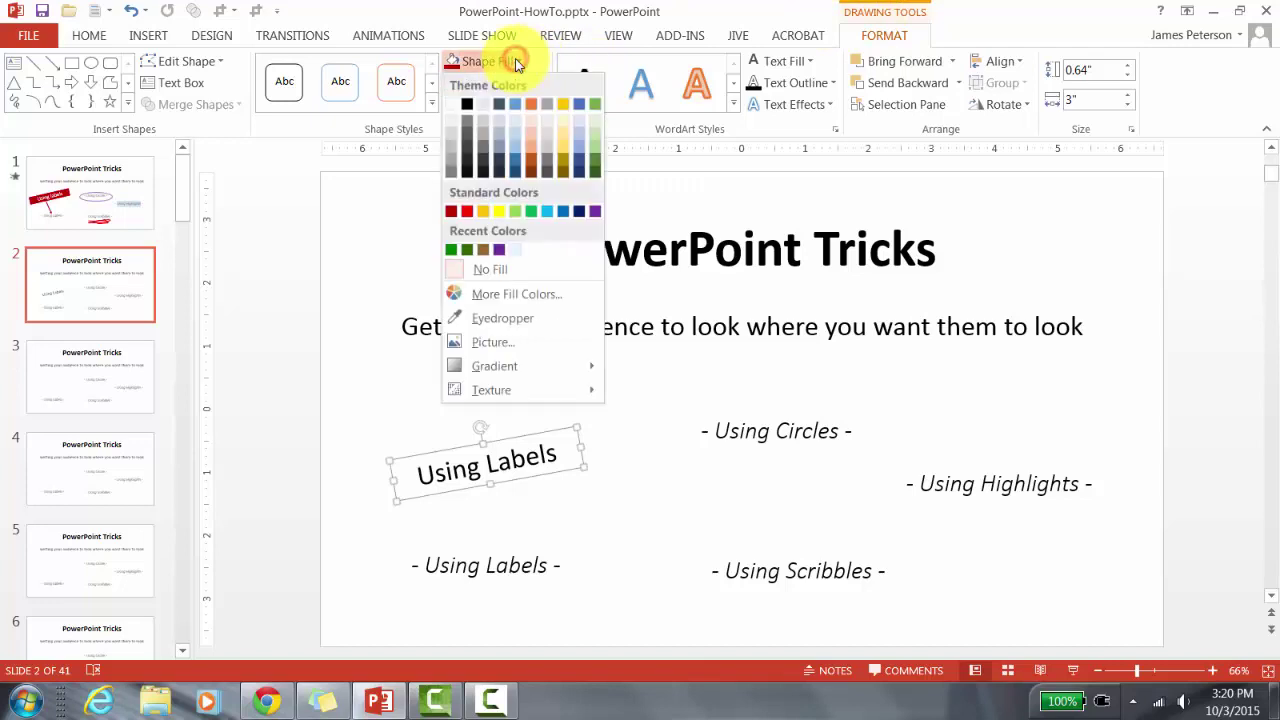
{"action": "left_click", "coordinate": [451, 211]}
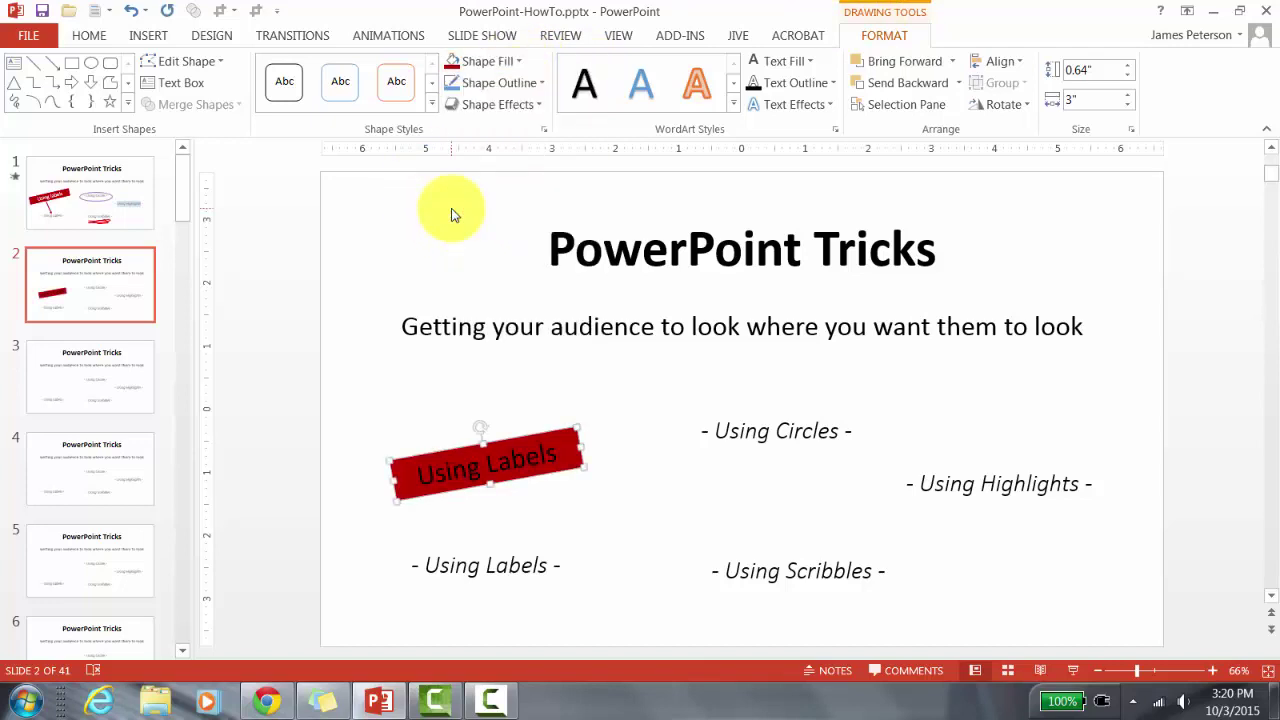
{"action": "left_click", "coordinate": [809, 61]}
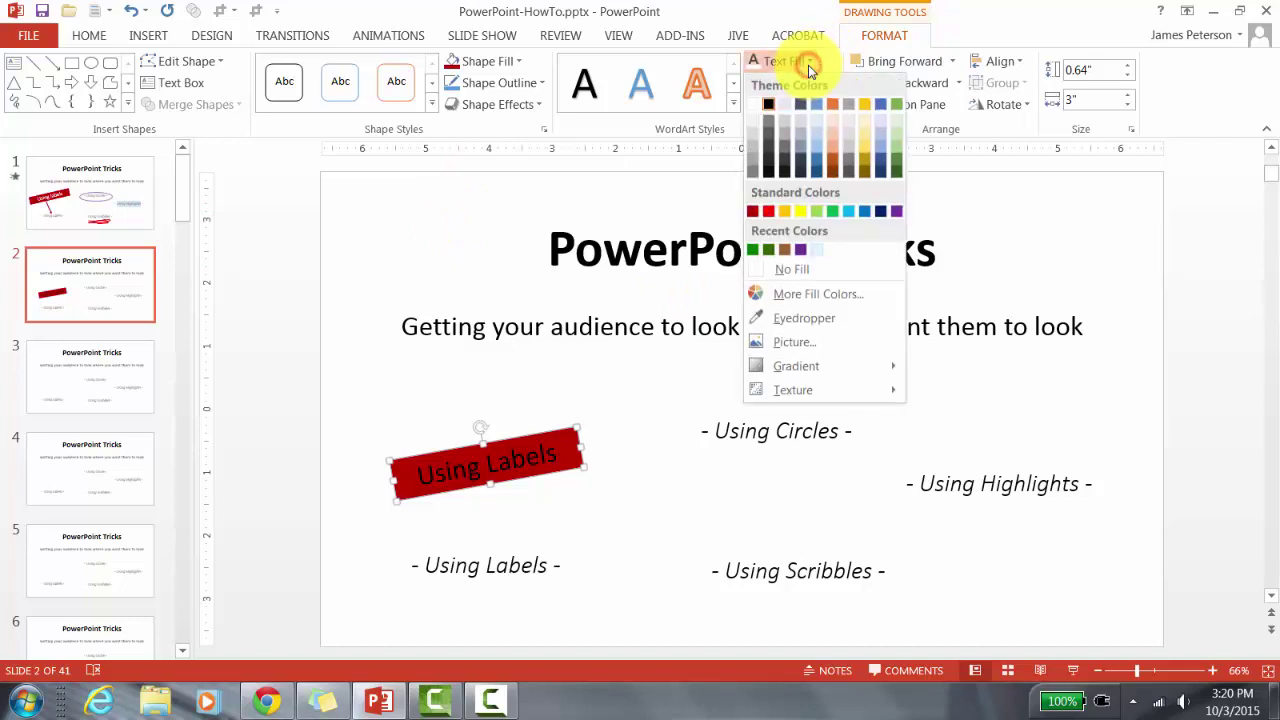
{"action": "left_click", "coordinate": [752, 105]}
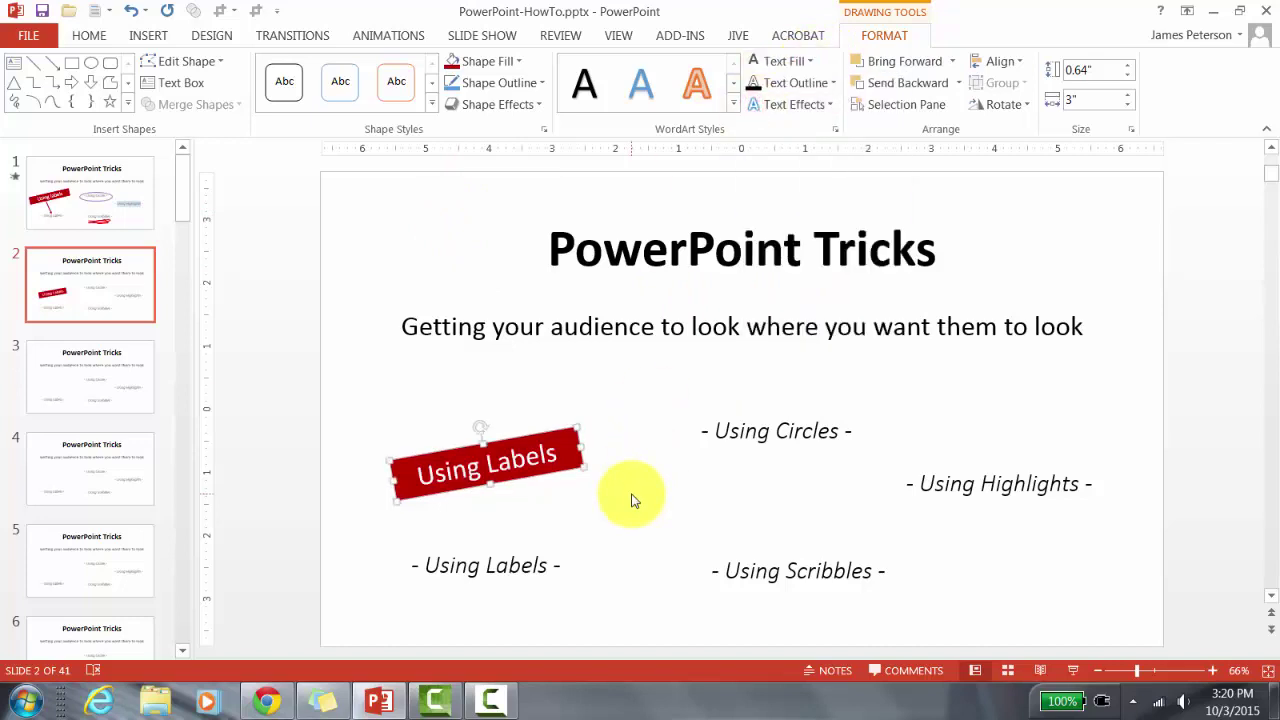
Add an outer shadow to the label and nudge it slightly up and left
{"action": "left_click", "coordinate": [540, 104]}
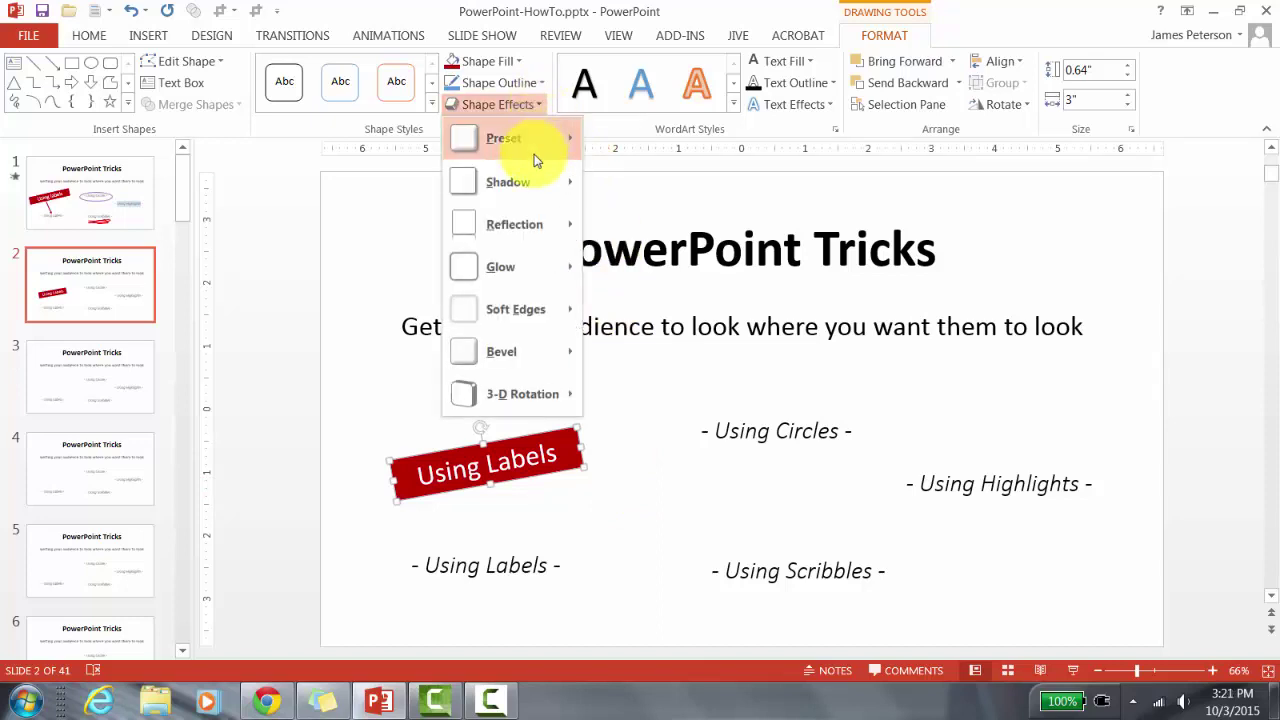
{"action": "mouse_move", "coordinate": [528, 186]}
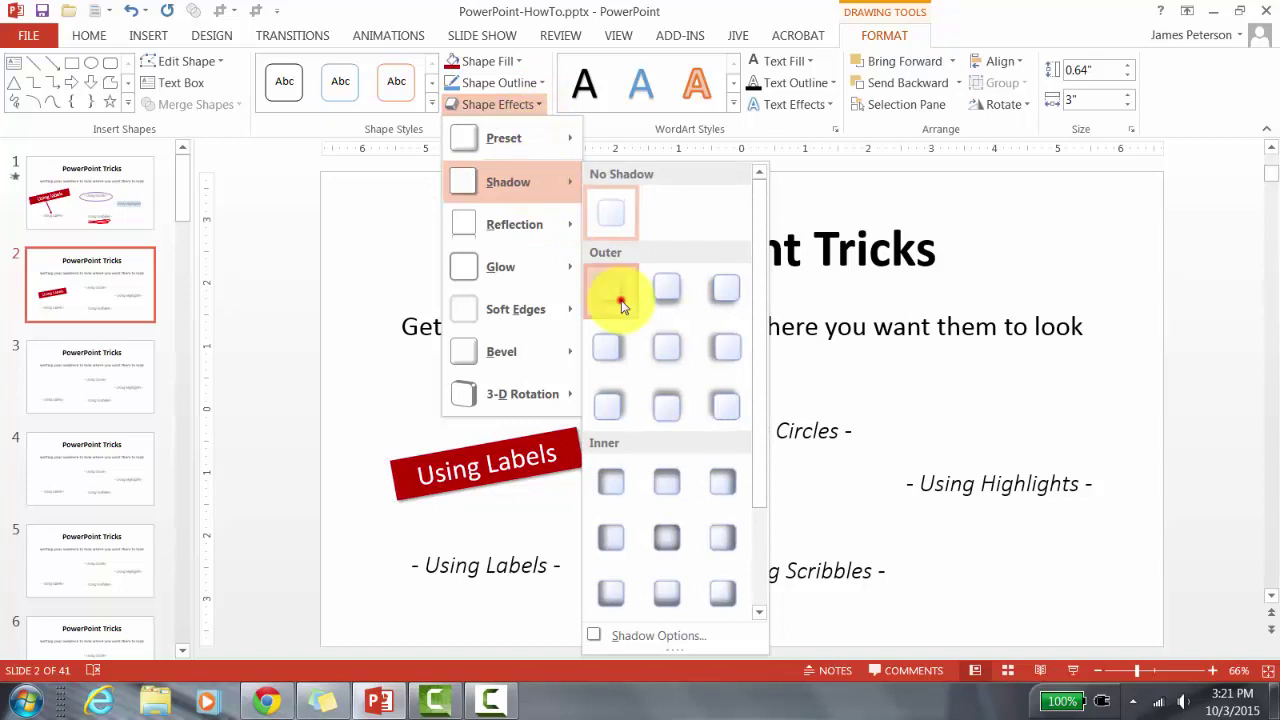
{"action": "left_click", "coordinate": [617, 293]}
{"action": "left_click", "coordinate": [633, 545]}
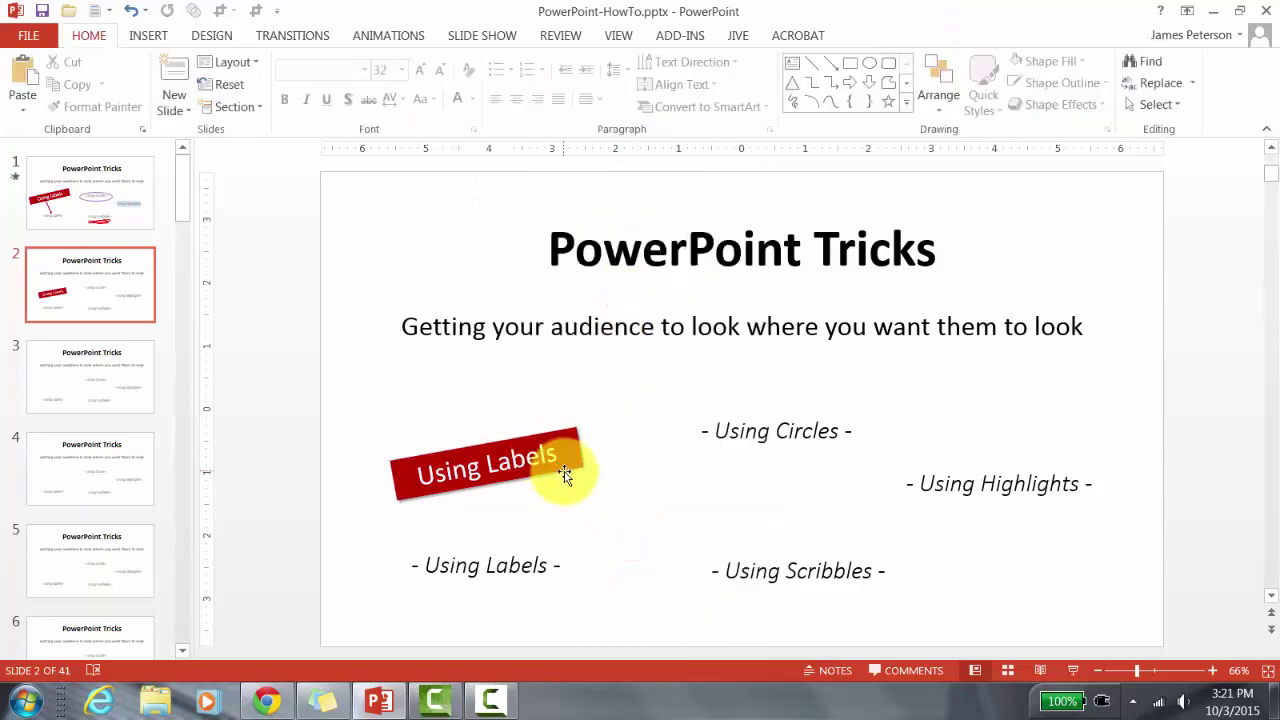
{"action": "left_click_drag", "start_coordinate": [566, 471], "coordinate": [554, 456]}
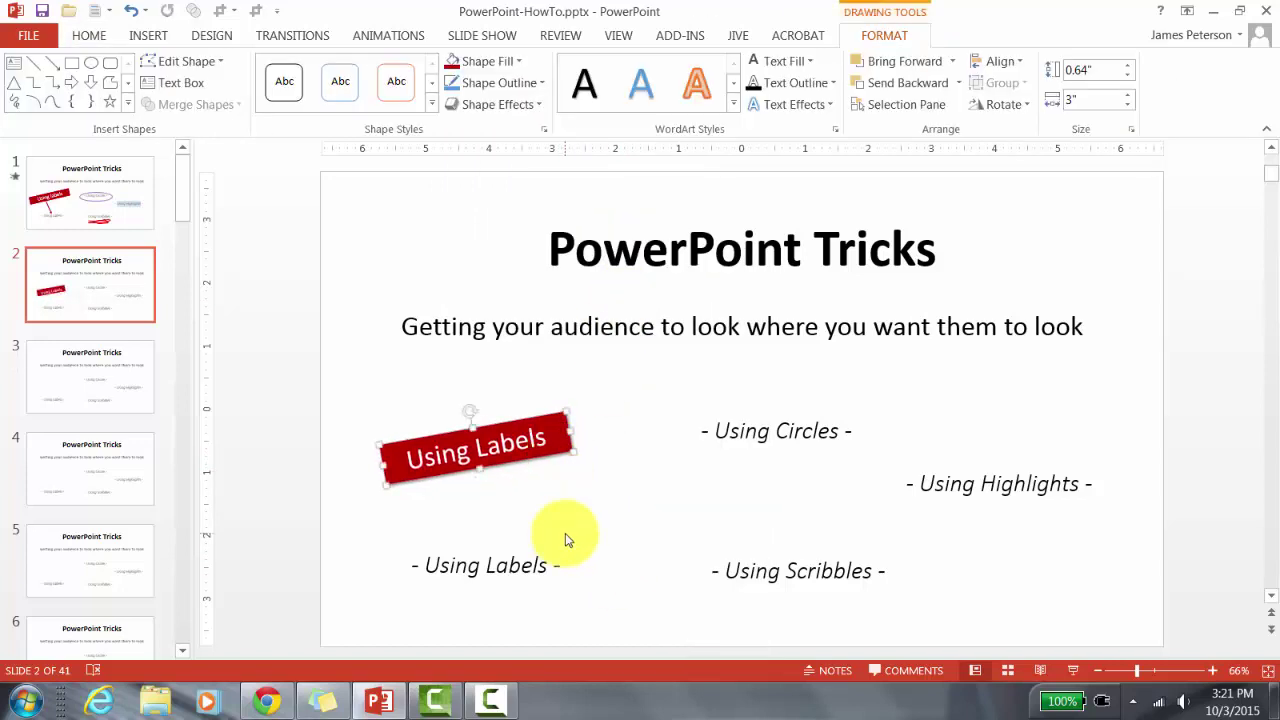
Draw a dark red arrow from the label down to the '- Using Labels -' text
{"action": "left_click", "coordinate": [148, 38]}
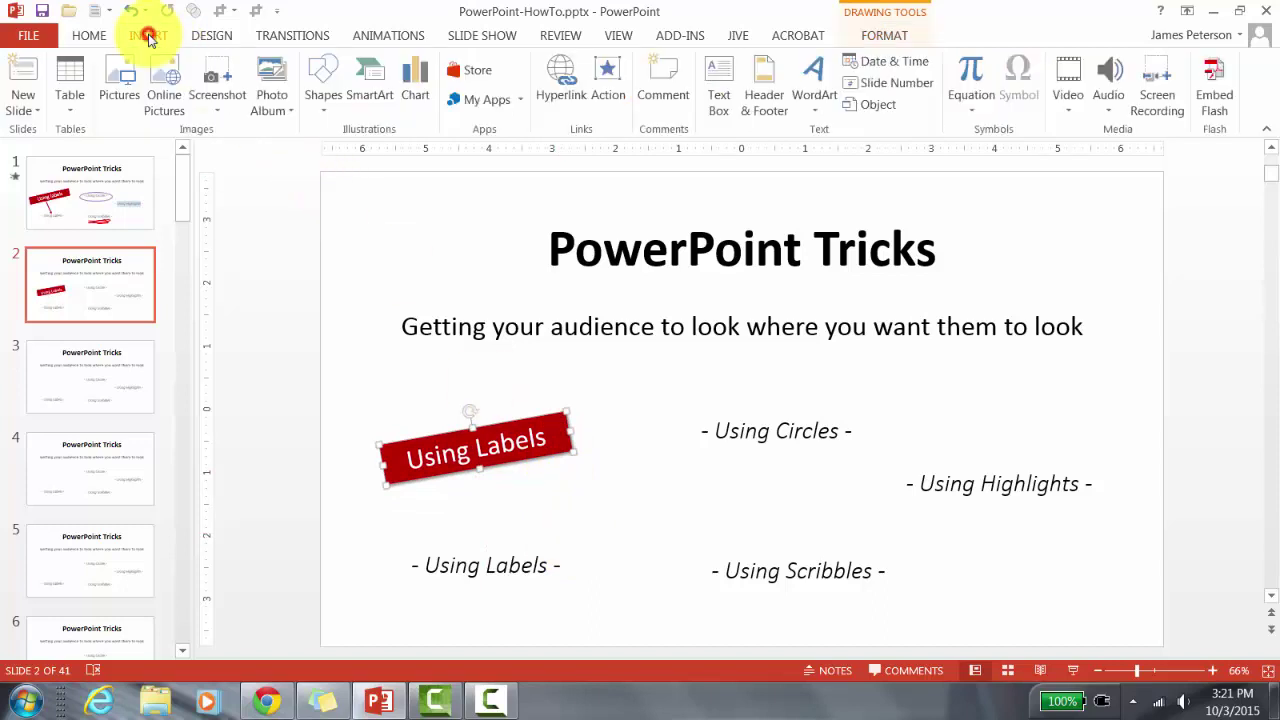
{"action": "left_click", "coordinate": [316, 104]}
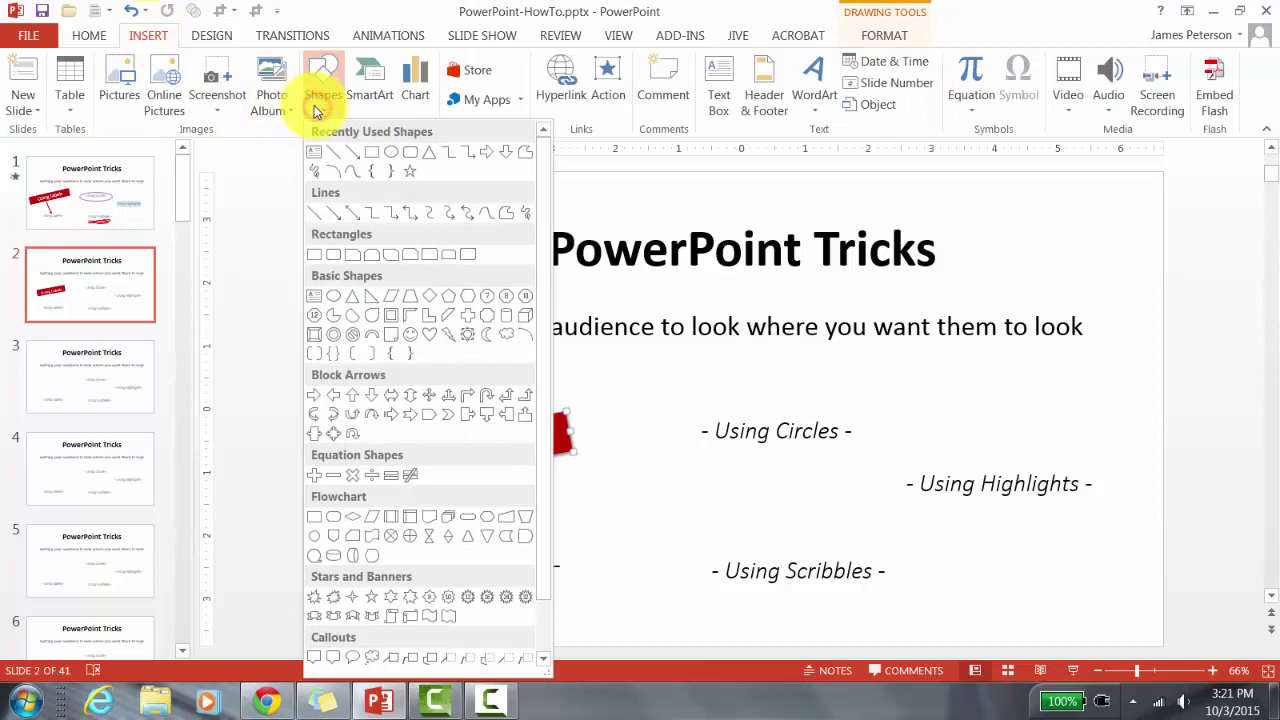
{"action": "left_click", "coordinate": [334, 212]}
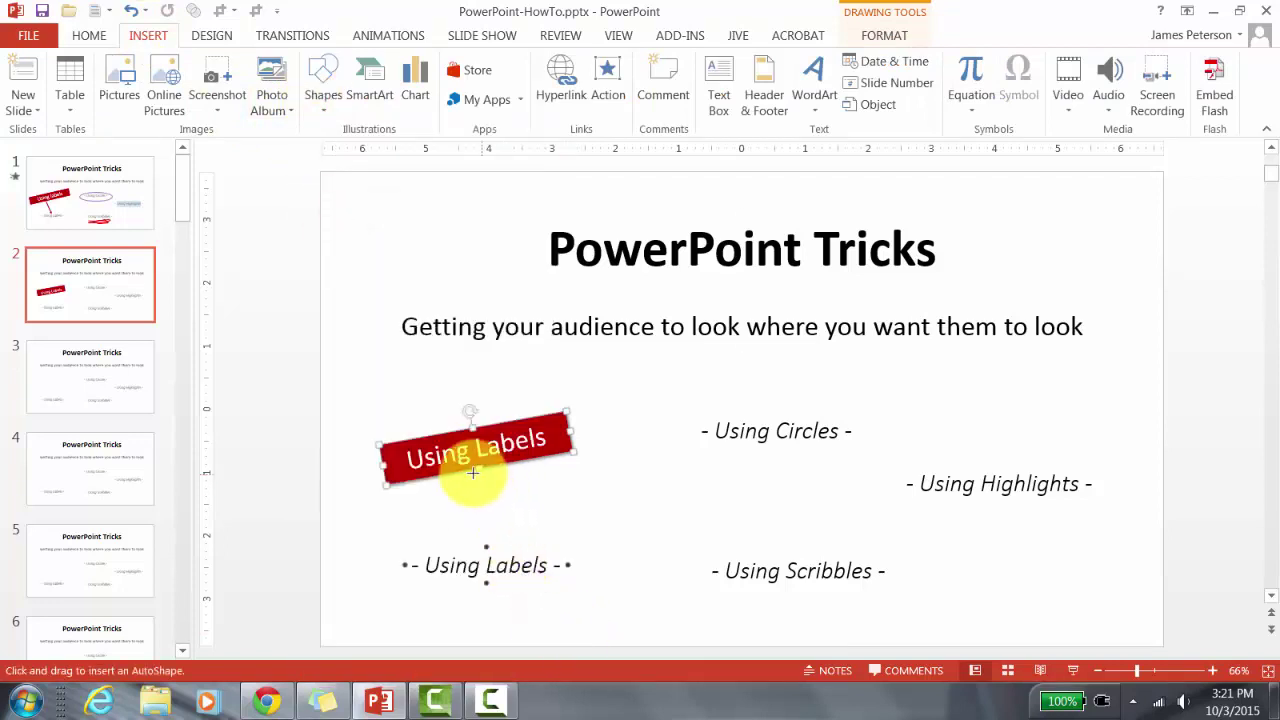
{"action": "left_click_drag", "start_coordinate": [465, 468], "coordinate": [486, 546]}
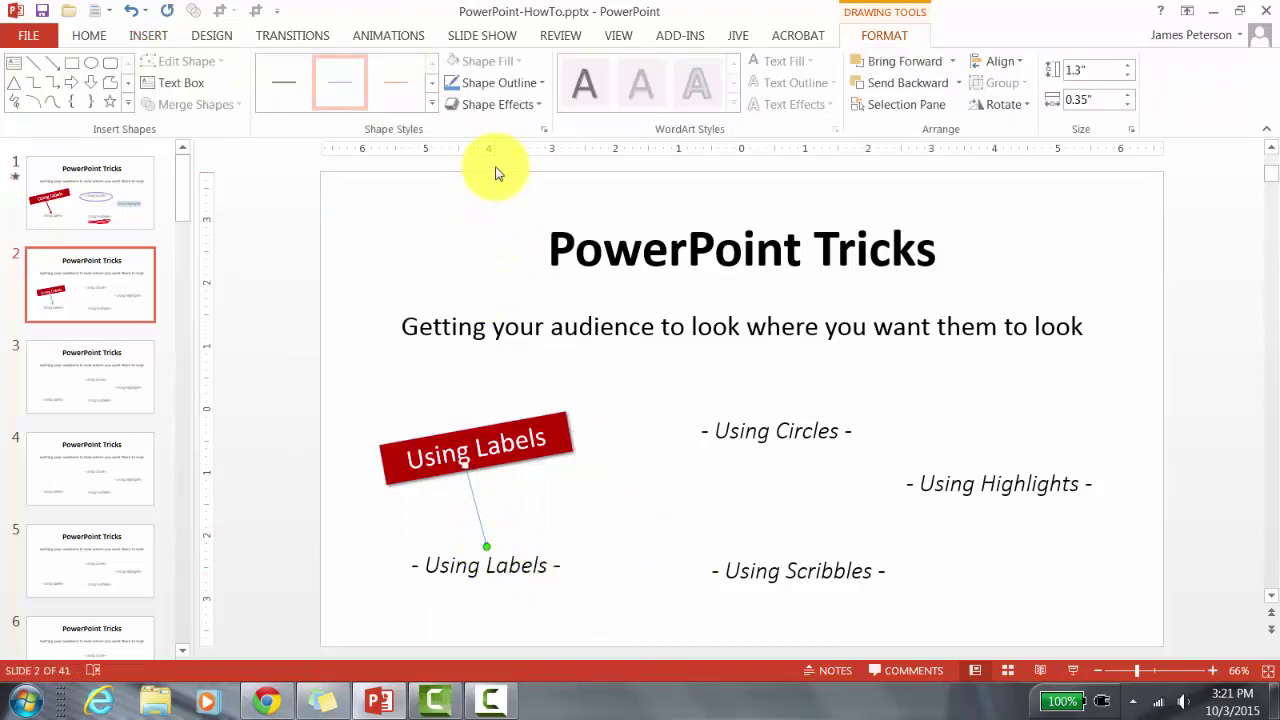
{"action": "left_click", "coordinate": [543, 86]}
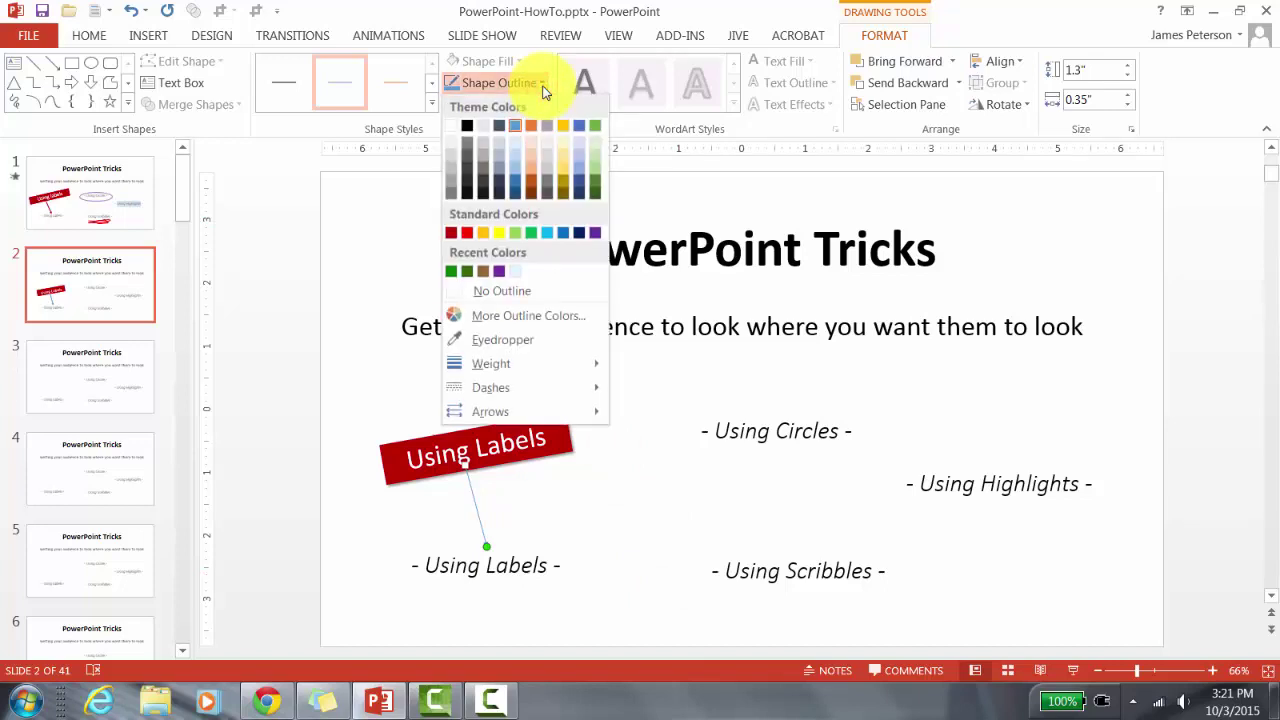
{"action": "left_click", "coordinate": [450, 235]}
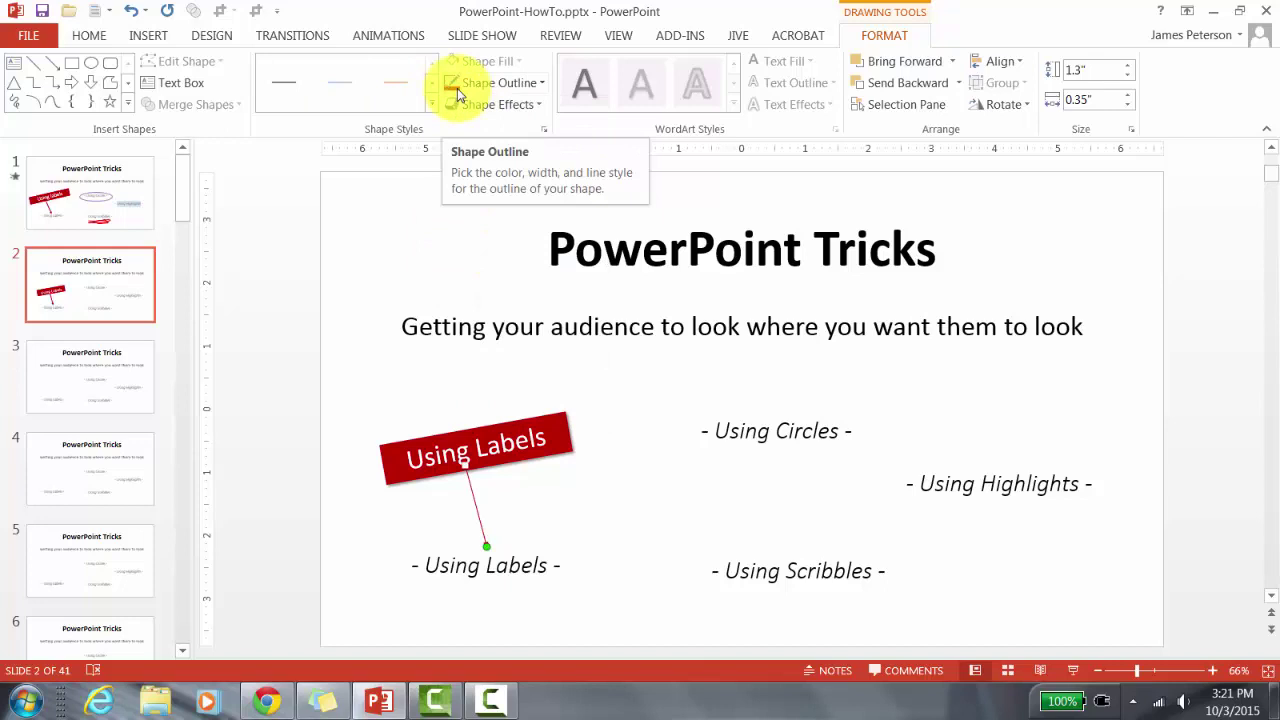
Thicken the red arrow's line to 6 pt
{"action": "left_click", "coordinate": [539, 88]}
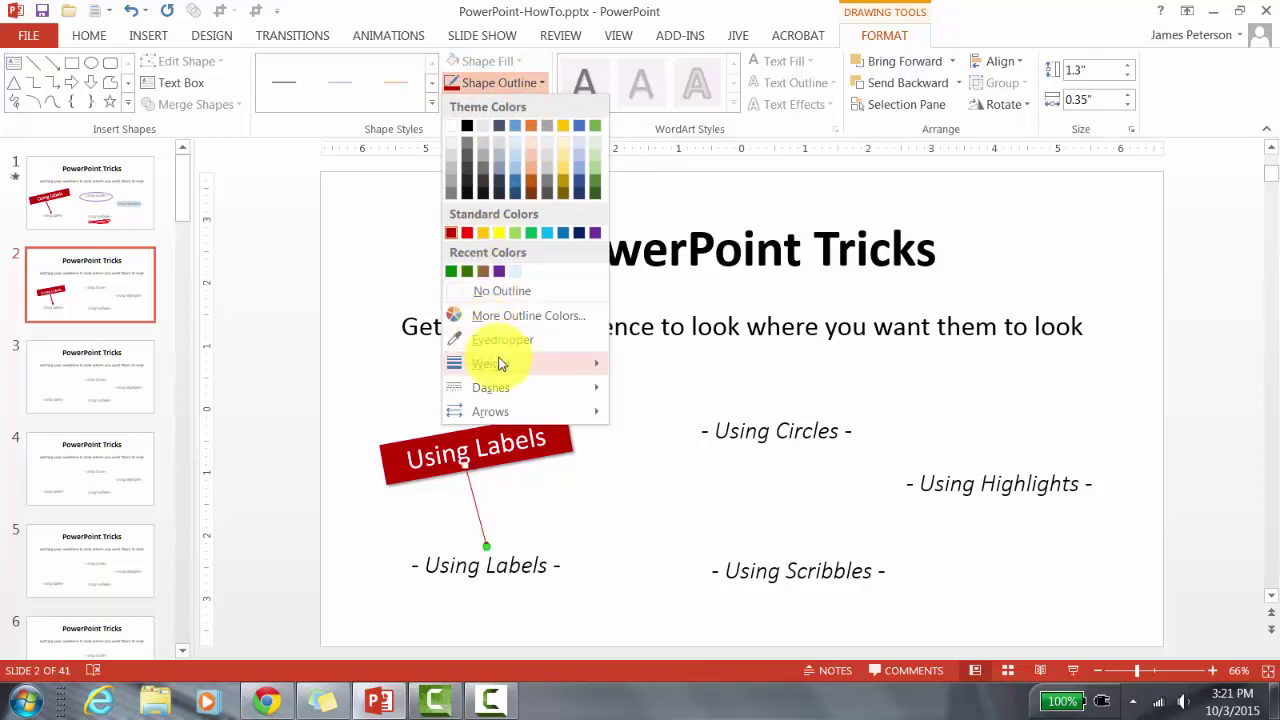
{"action": "mouse_move", "coordinate": [500, 363]}
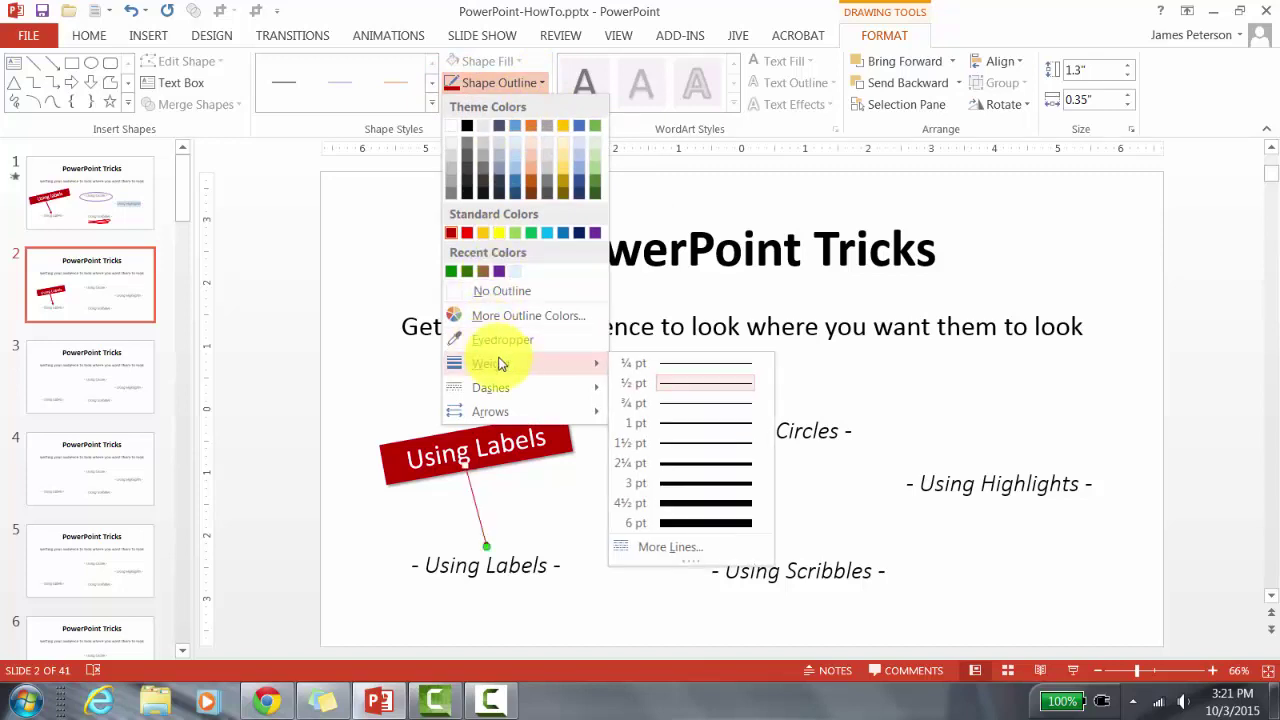
{"action": "left_click", "coordinate": [688, 528]}
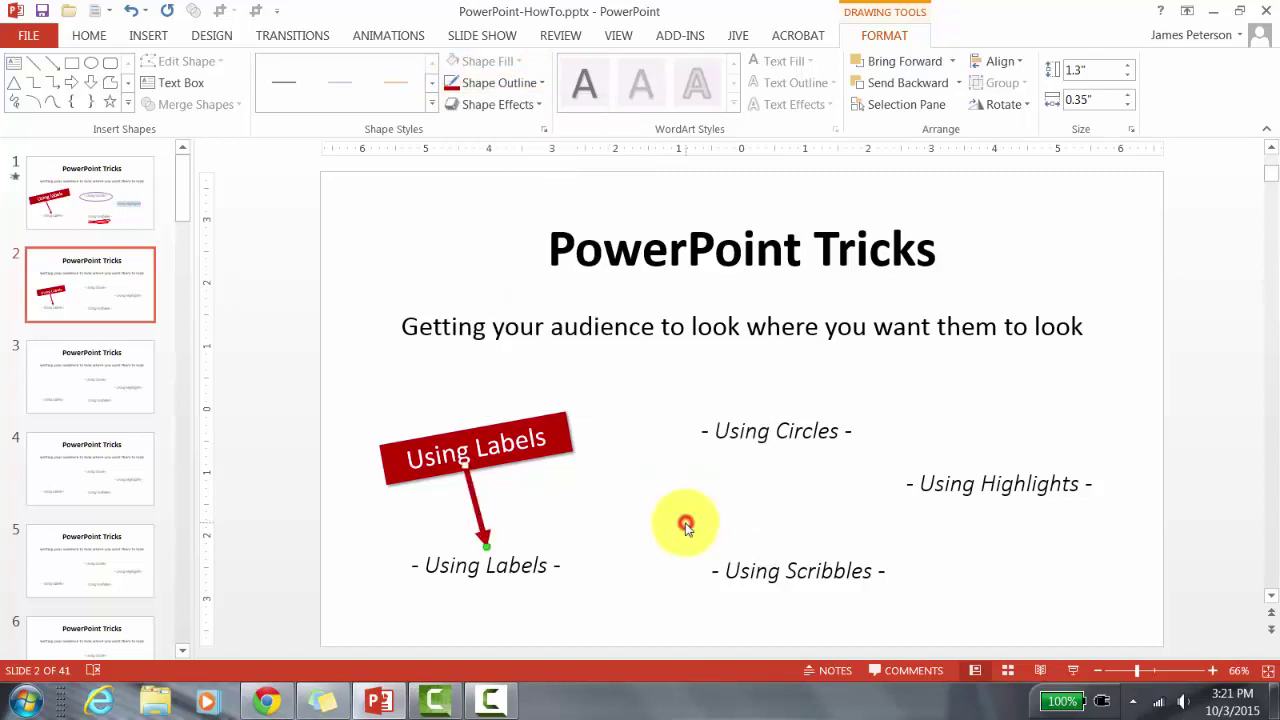
{"action": "left_click", "coordinate": [607, 607]}
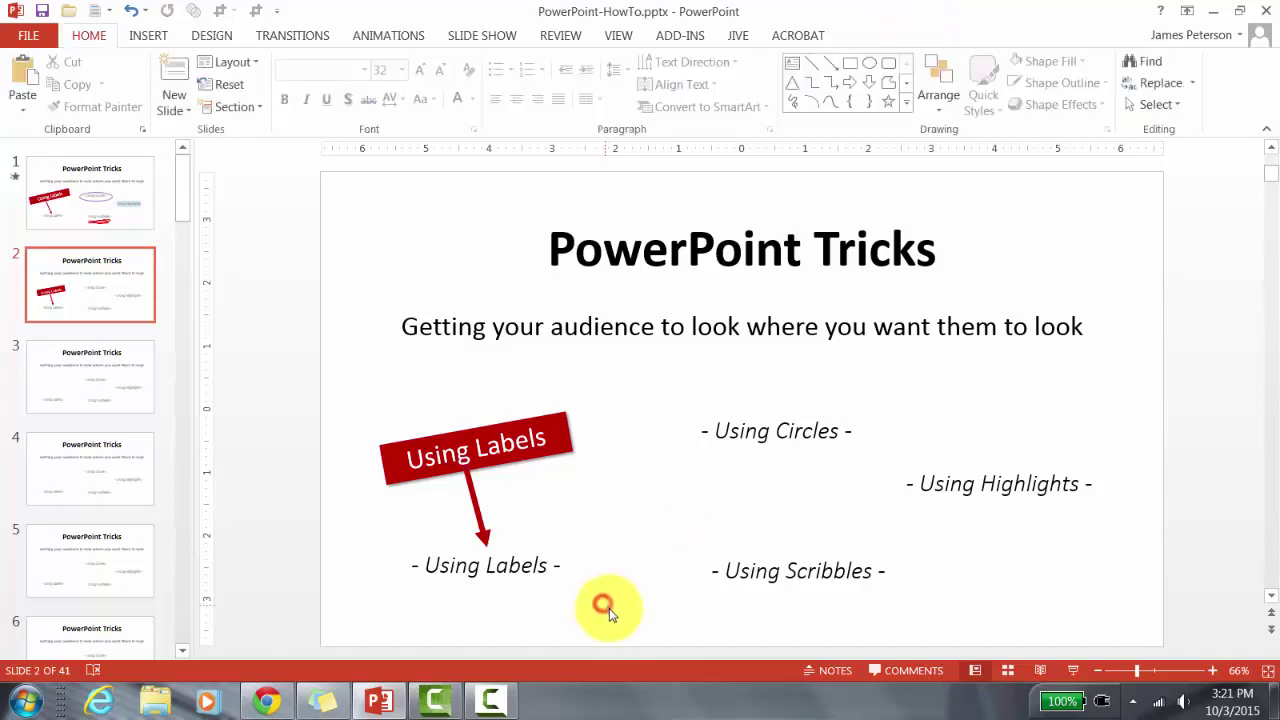
Send the red arrow to the back and position its tail beneath the Using Labels label
{"action": "left_click", "coordinate": [476, 514]}
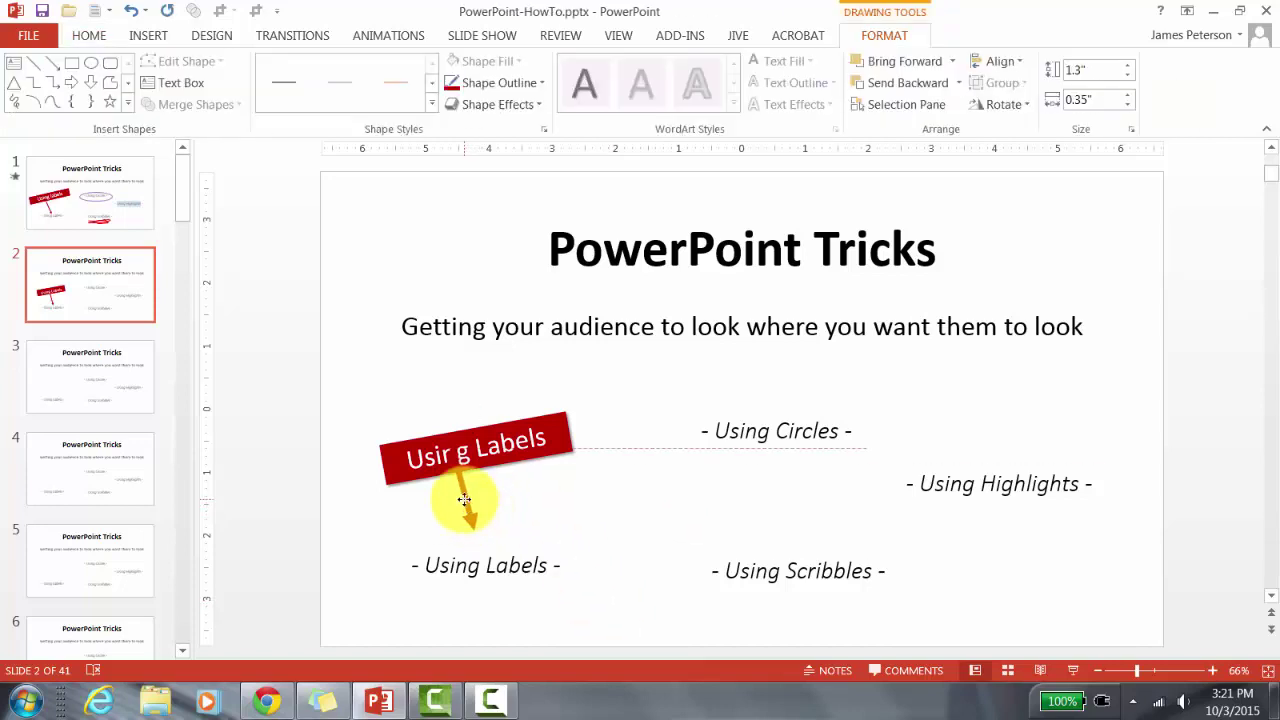
{"action": "left_click_drag", "start_coordinate": [467, 488], "coordinate": [486, 504]}
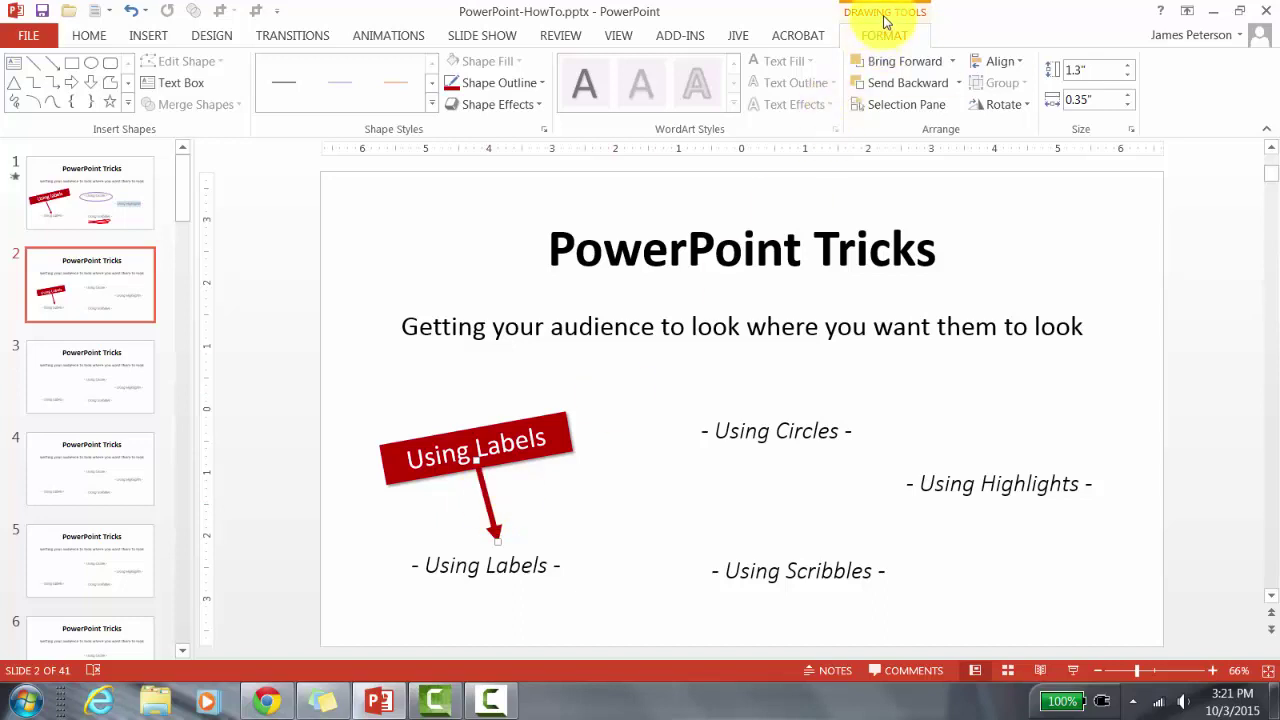
{"action": "left_click", "coordinate": [957, 85]}
{"action": "left_click", "coordinate": [921, 112]}
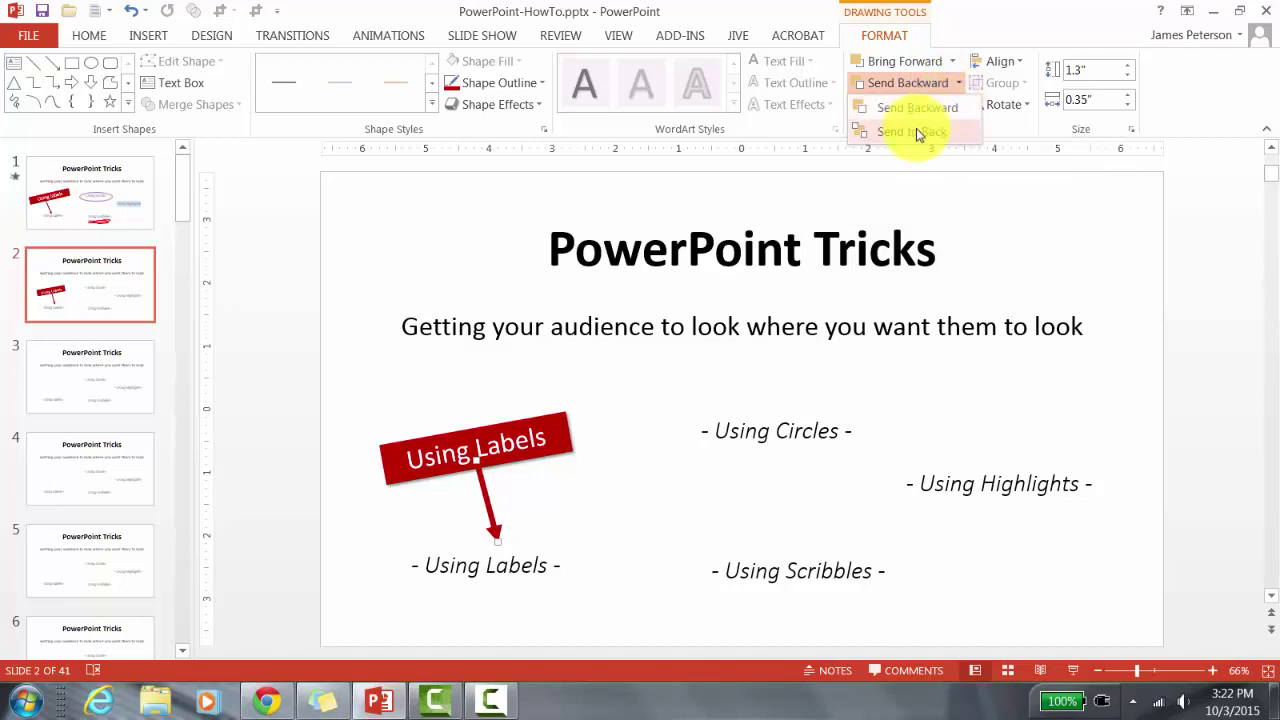
{"action": "left_click", "coordinate": [914, 130]}
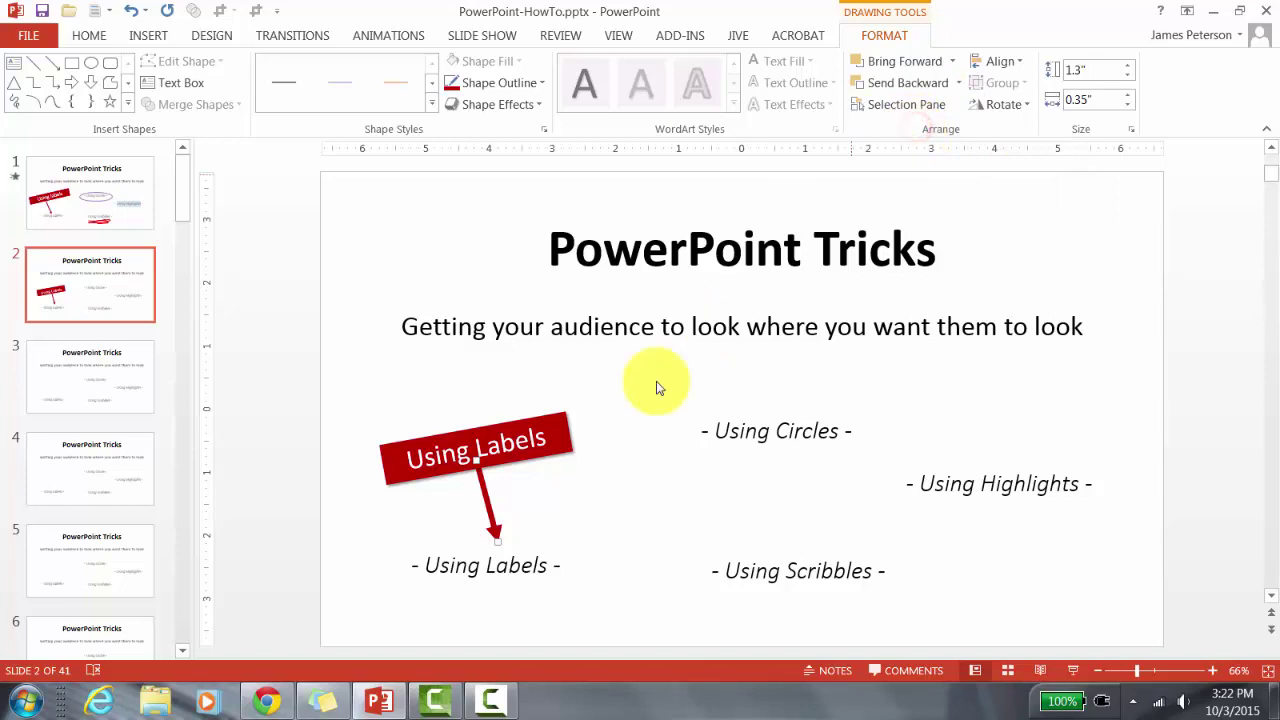
{"action": "mouse_move", "coordinate": [491, 514]}
{"action": "left_mouse_down"}
{"action": "mouse_move", "coordinate": [508, 487]}
{"action": "mouse_move", "coordinate": [477, 508]}
{"action": "mouse_move", "coordinate": [494, 512]}
{"action": "left_mouse_up"}
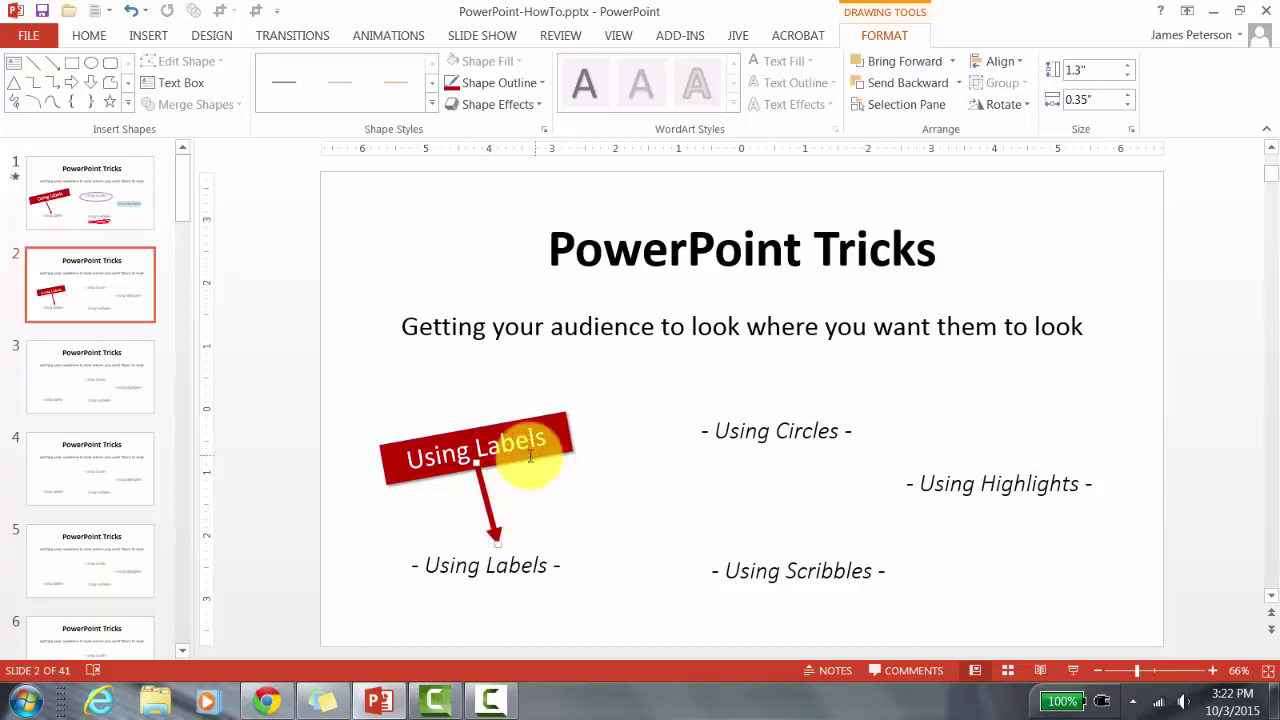
{"action": "left_click", "coordinate": [586, 540]}
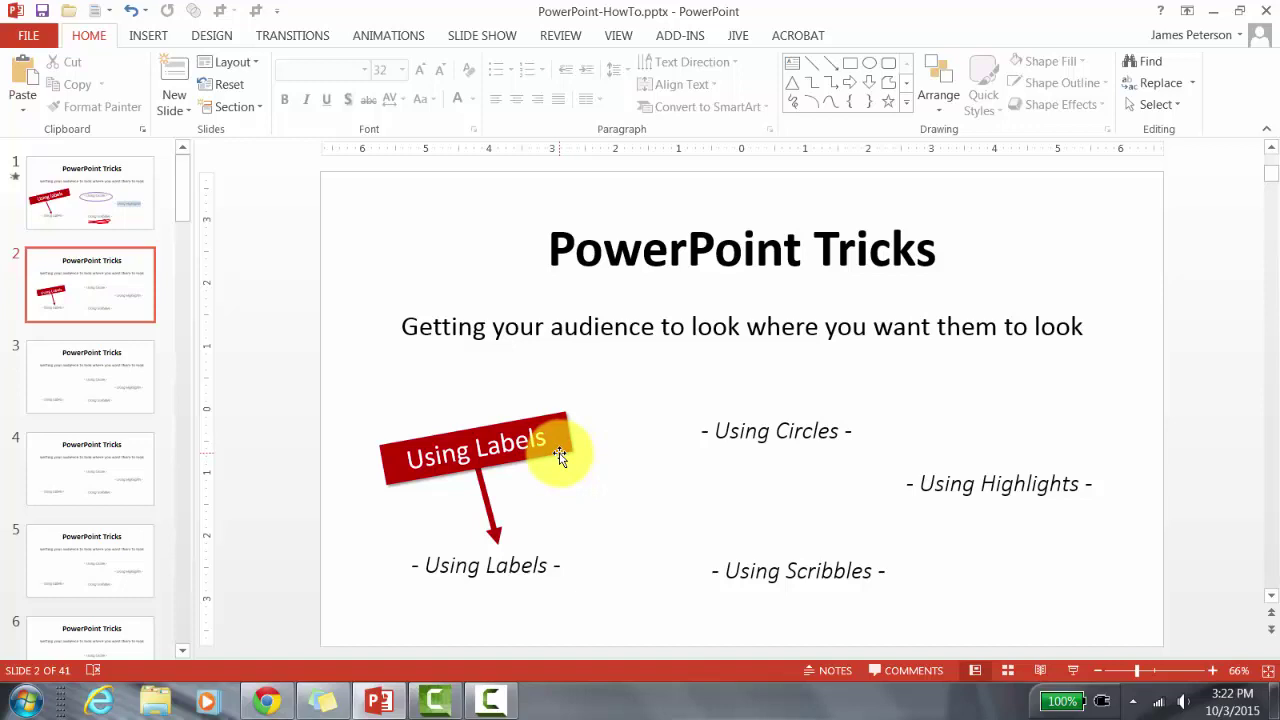
Show the Animation Pane and give the Using Labels label an Appear animation
{"action": "left_click", "coordinate": [393, 38]}
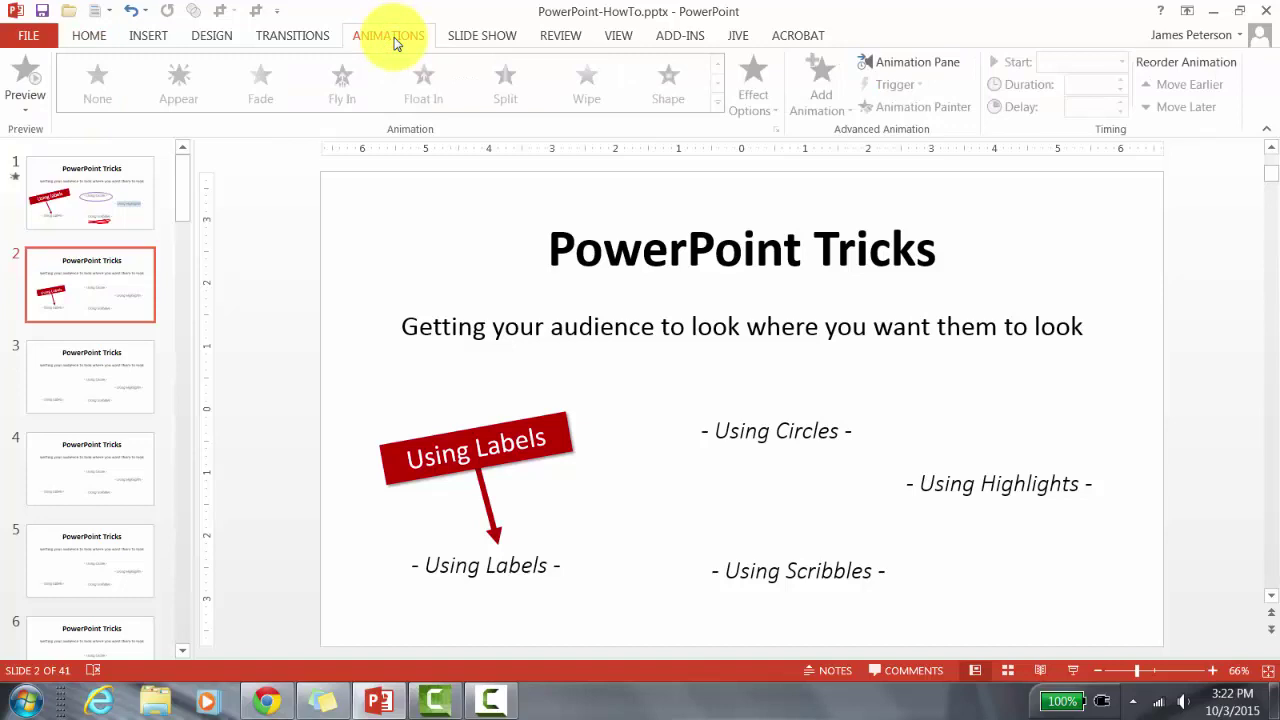
{"action": "left_click", "coordinate": [918, 66]}
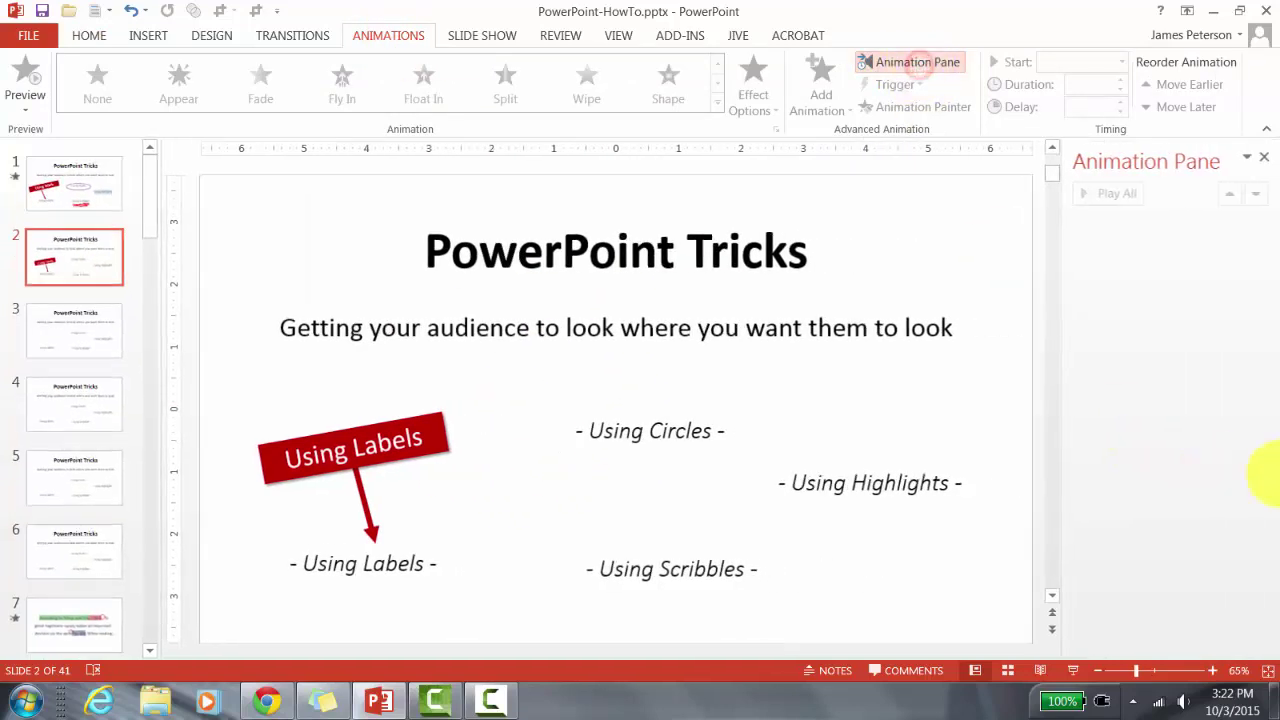
{"action": "left_click", "coordinate": [441, 452]}
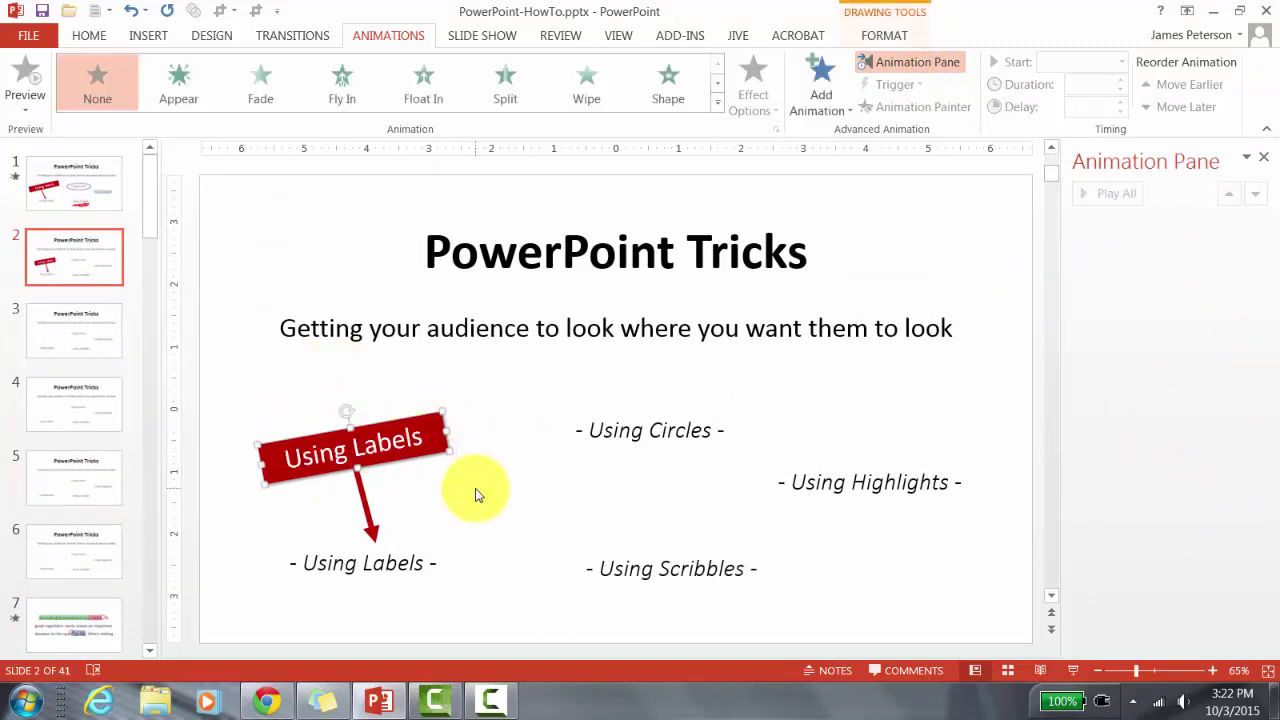
{"action": "left_click", "coordinate": [845, 112]}
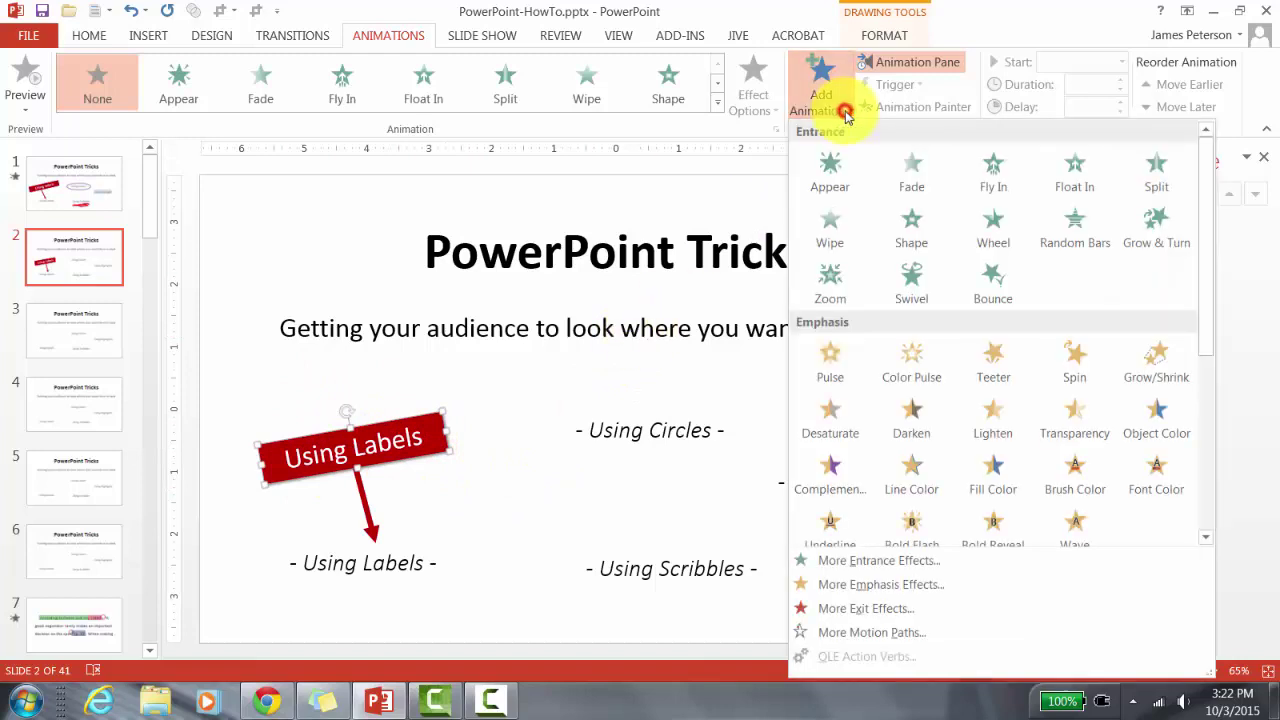
{"action": "left_click", "coordinate": [829, 178]}
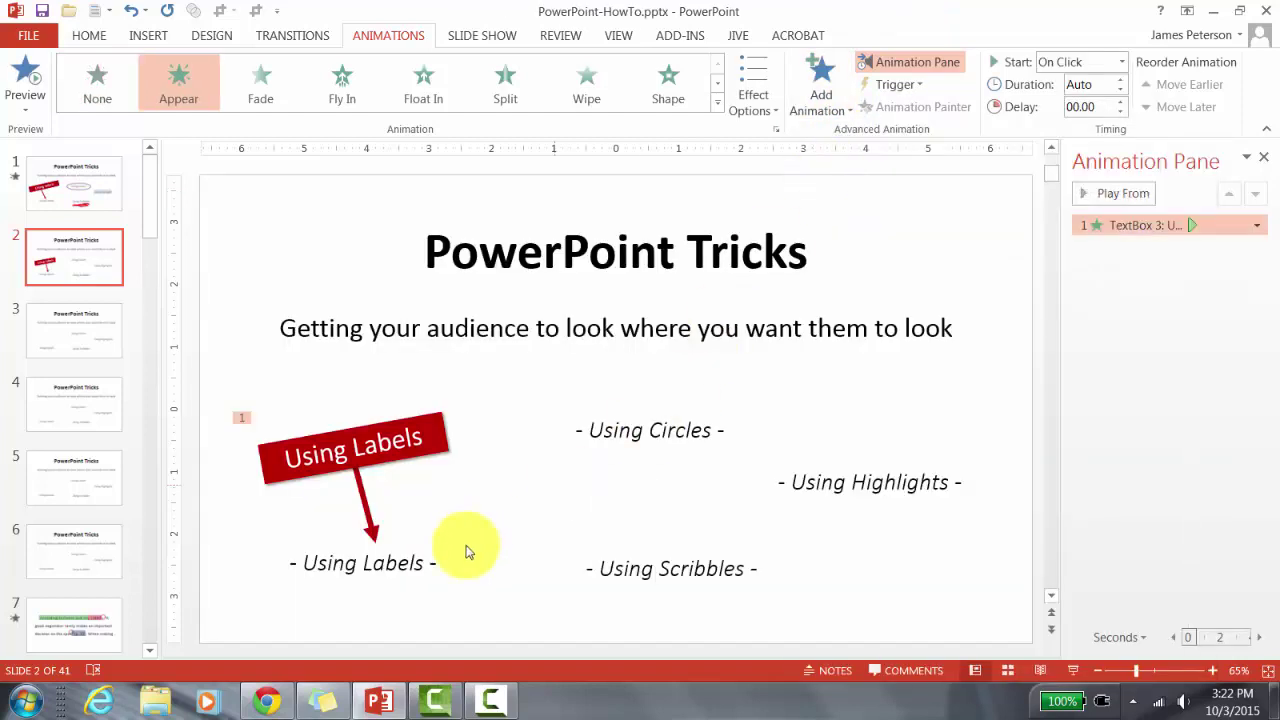
Give the red arrow a Wipe entrance coming in From Top
{"action": "left_click", "coordinate": [366, 505]}
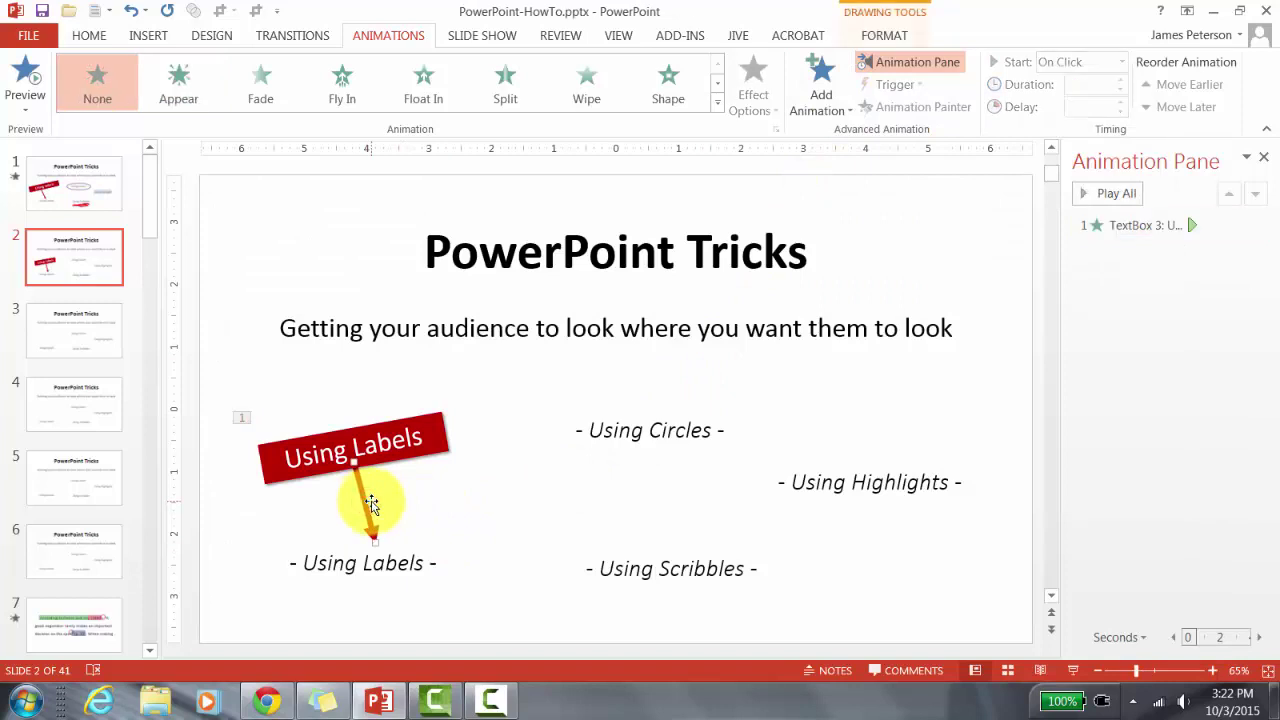
{"action": "left_click", "coordinate": [836, 100]}
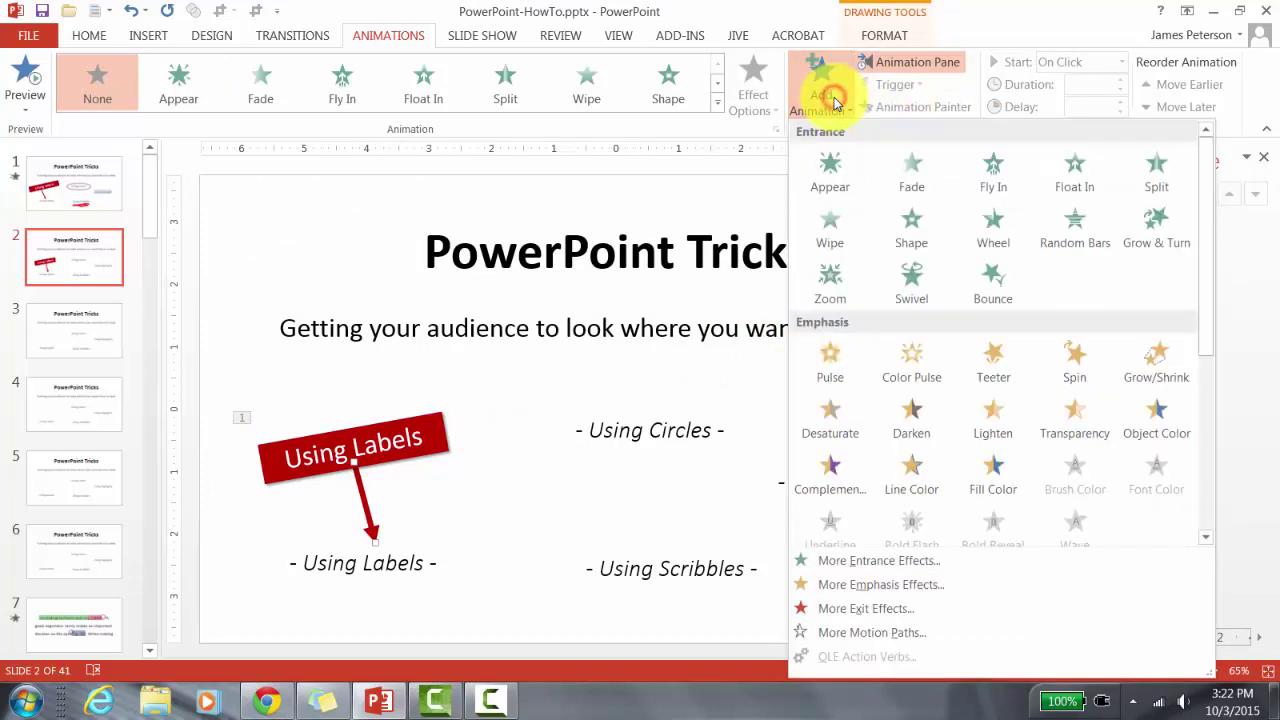
{"action": "left_click", "coordinate": [828, 228]}
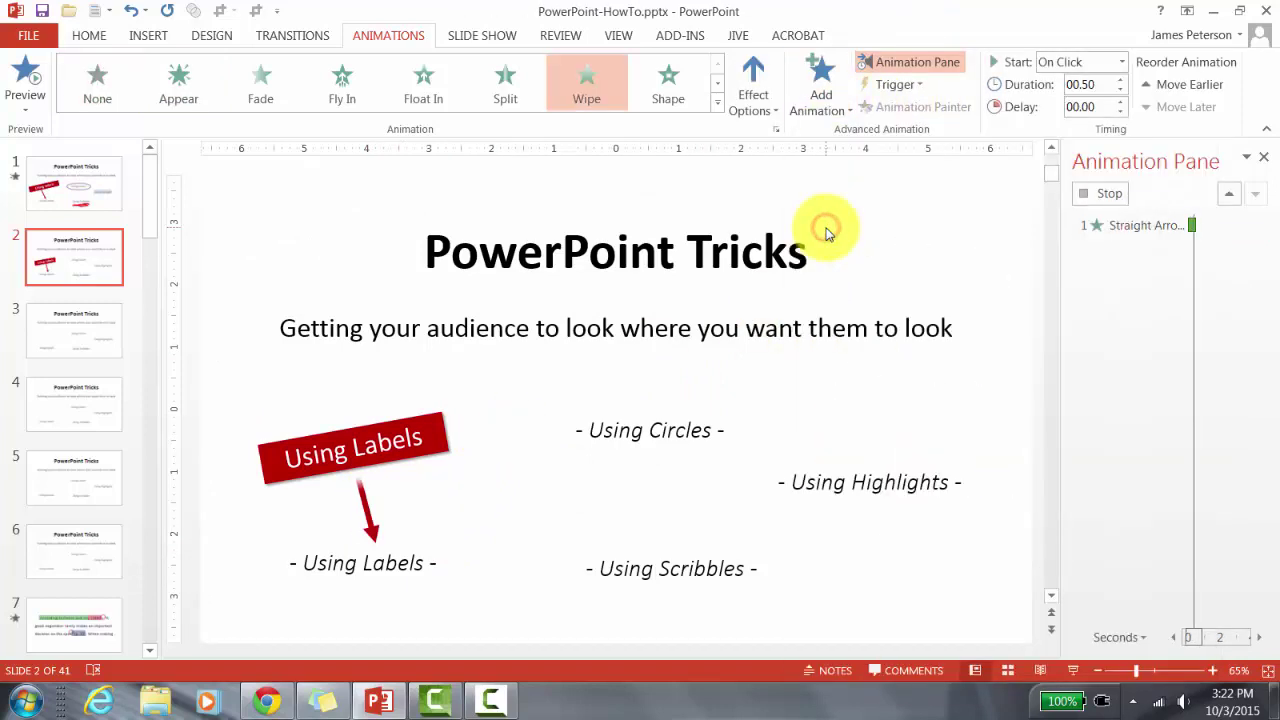
{"action": "left_click", "coordinate": [776, 110]}
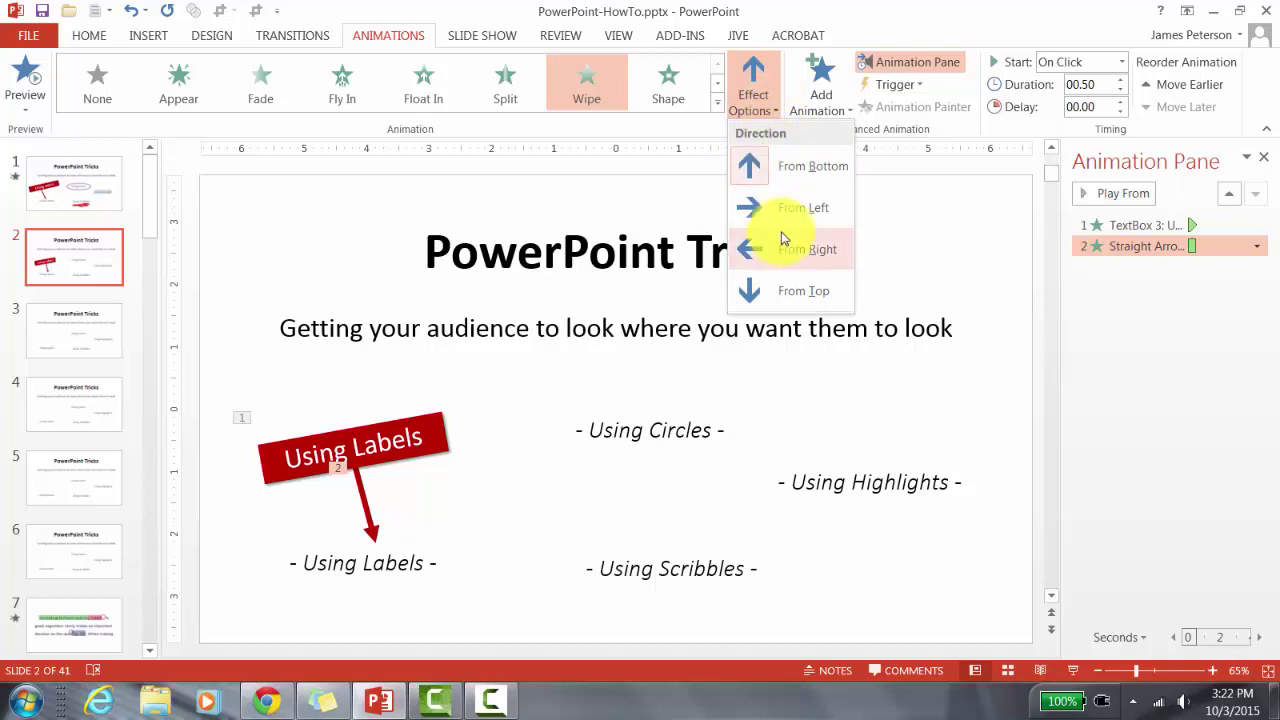
{"action": "left_click", "coordinate": [797, 287]}
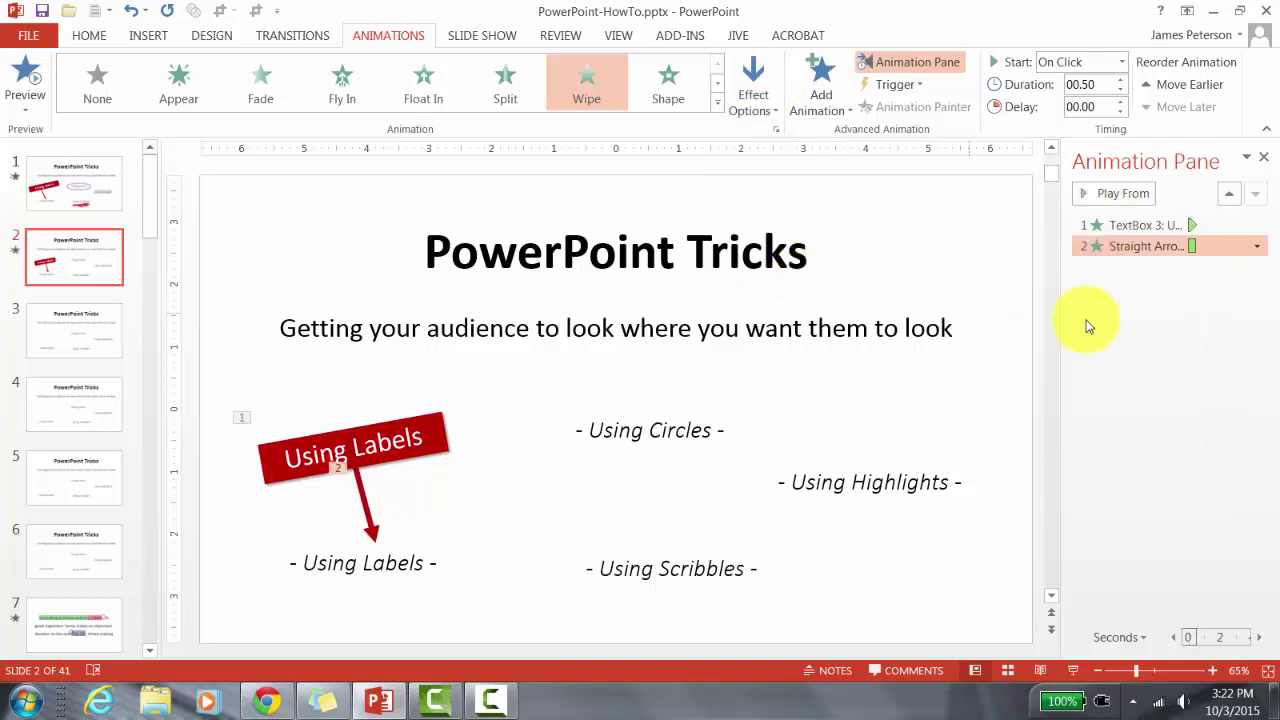
{"action": "left_click", "coordinate": [1076, 672]}
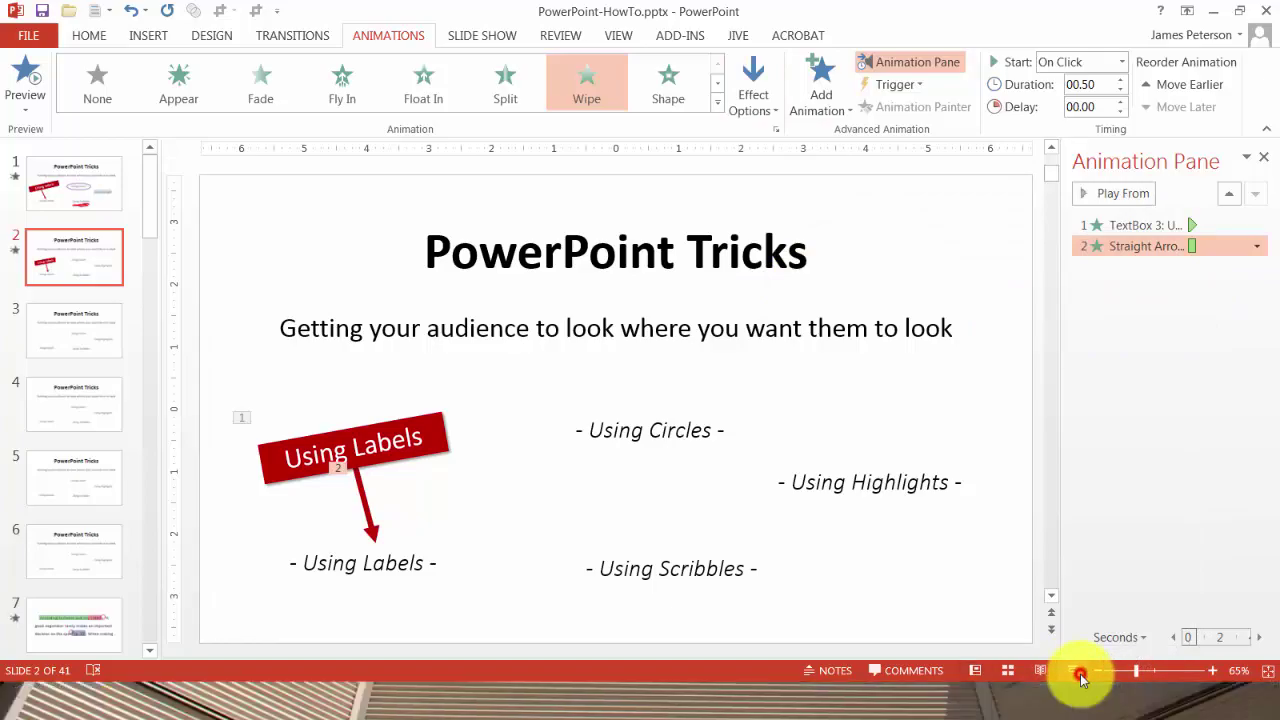
{"action": "left_click", "coordinate": [762, 540]}
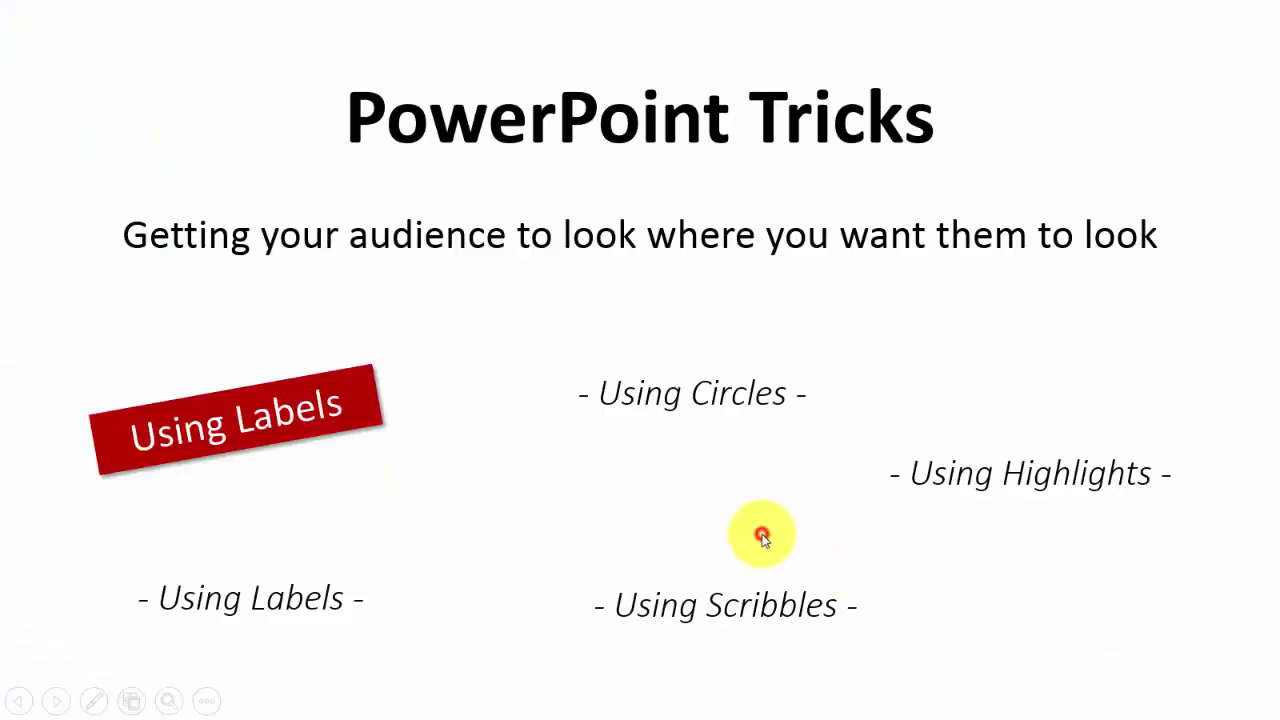
{"action": "left_click", "coordinate": [762, 540]}
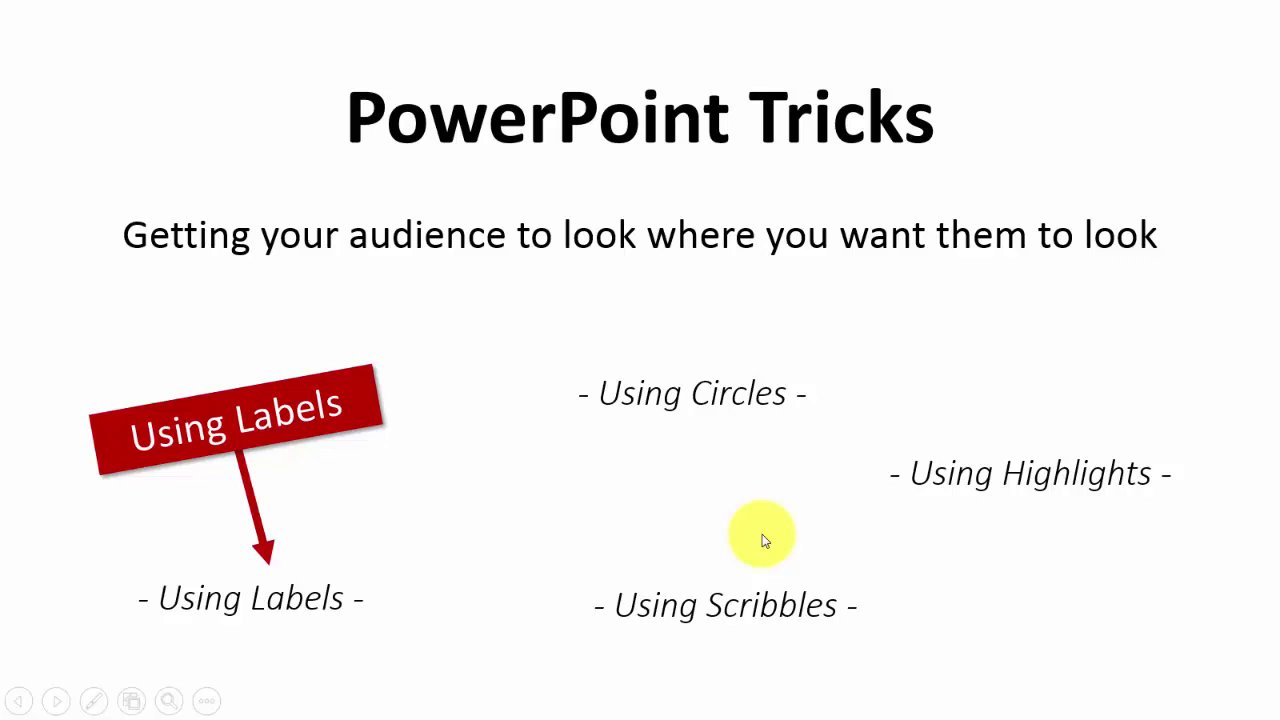
{"action": "key", "text": "Escape"}
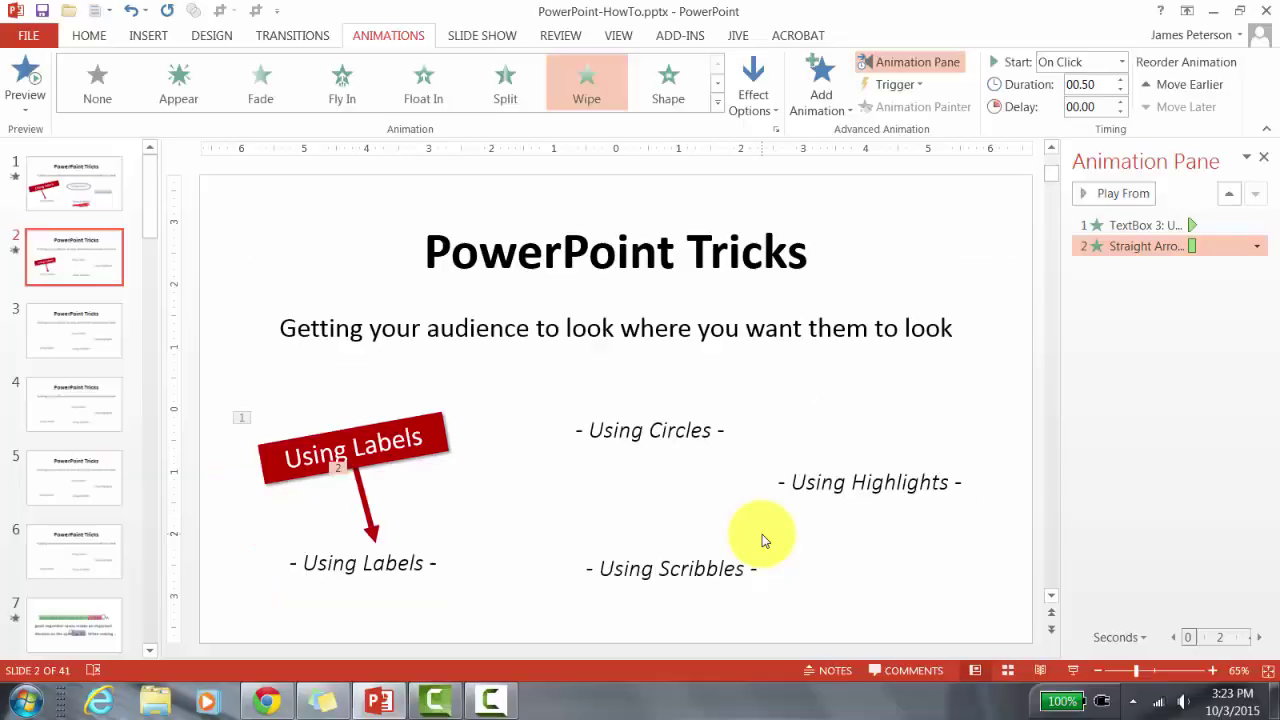
Set the Straight Arrow's Wipe animation to Start After Previous
{"action": "left_click", "coordinate": [1260, 252]}
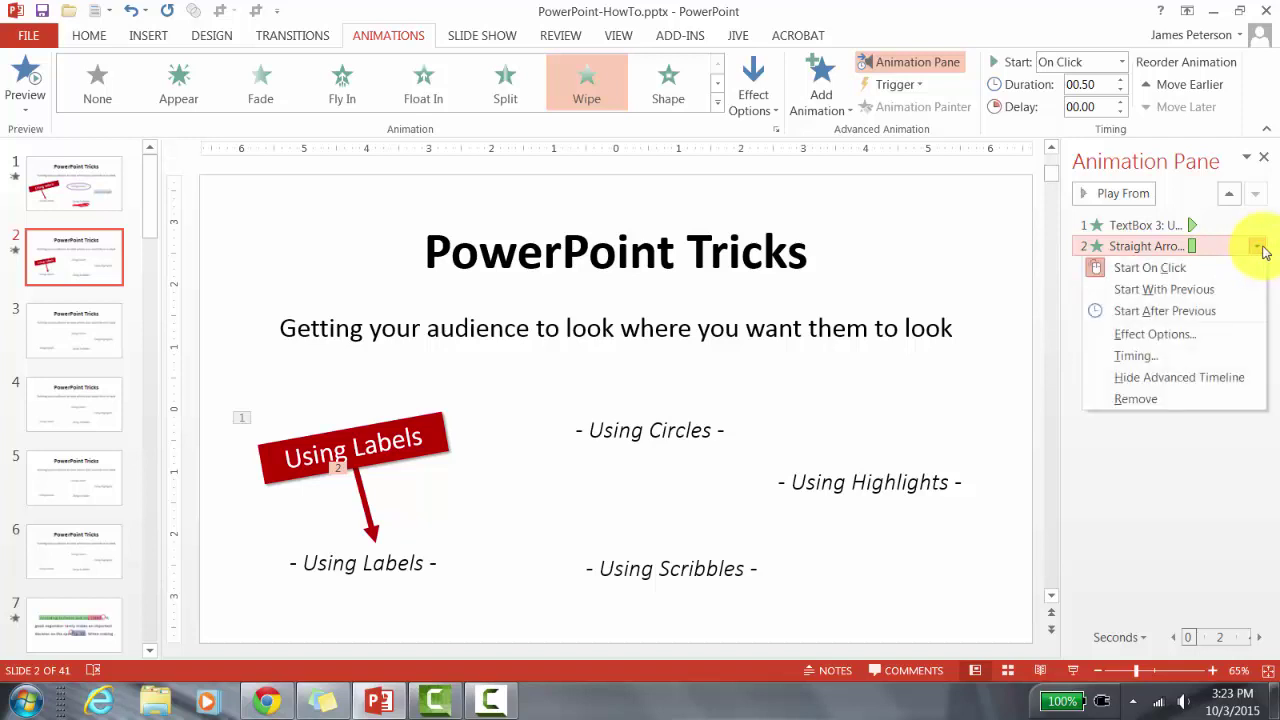
{"action": "left_click", "coordinate": [1193, 316]}
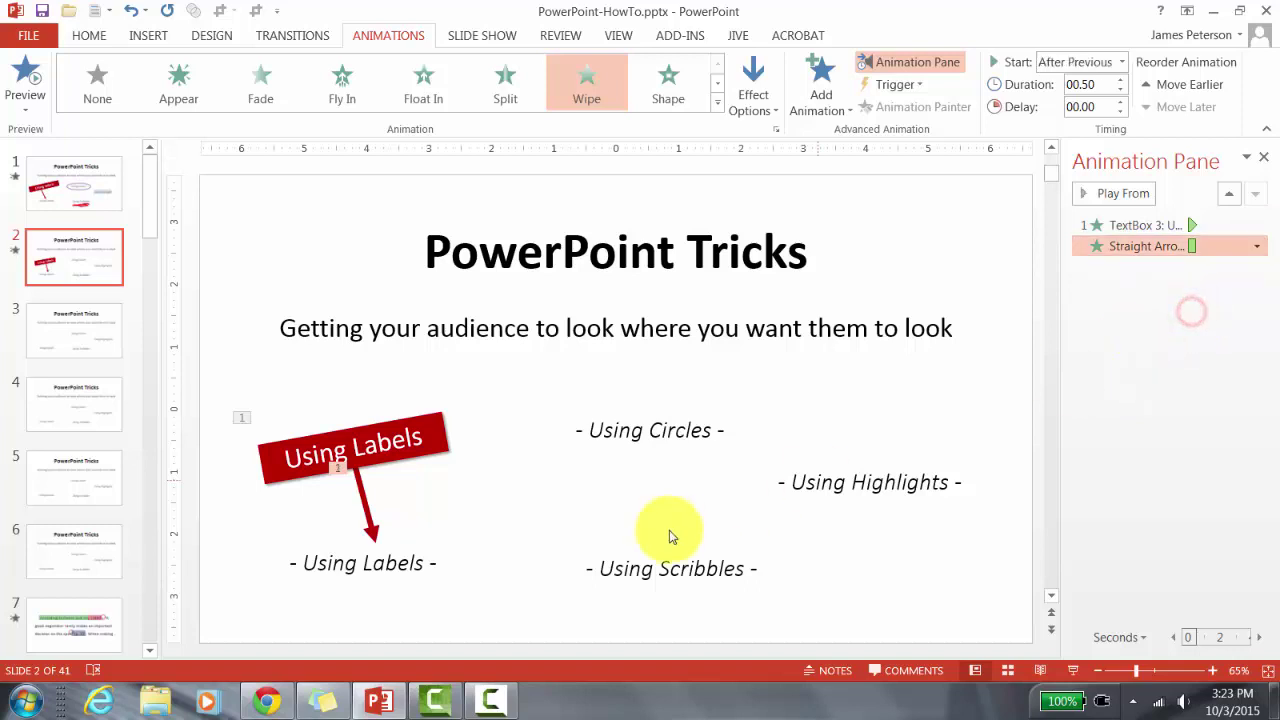
{"action": "left_click", "coordinate": [826, 587]}
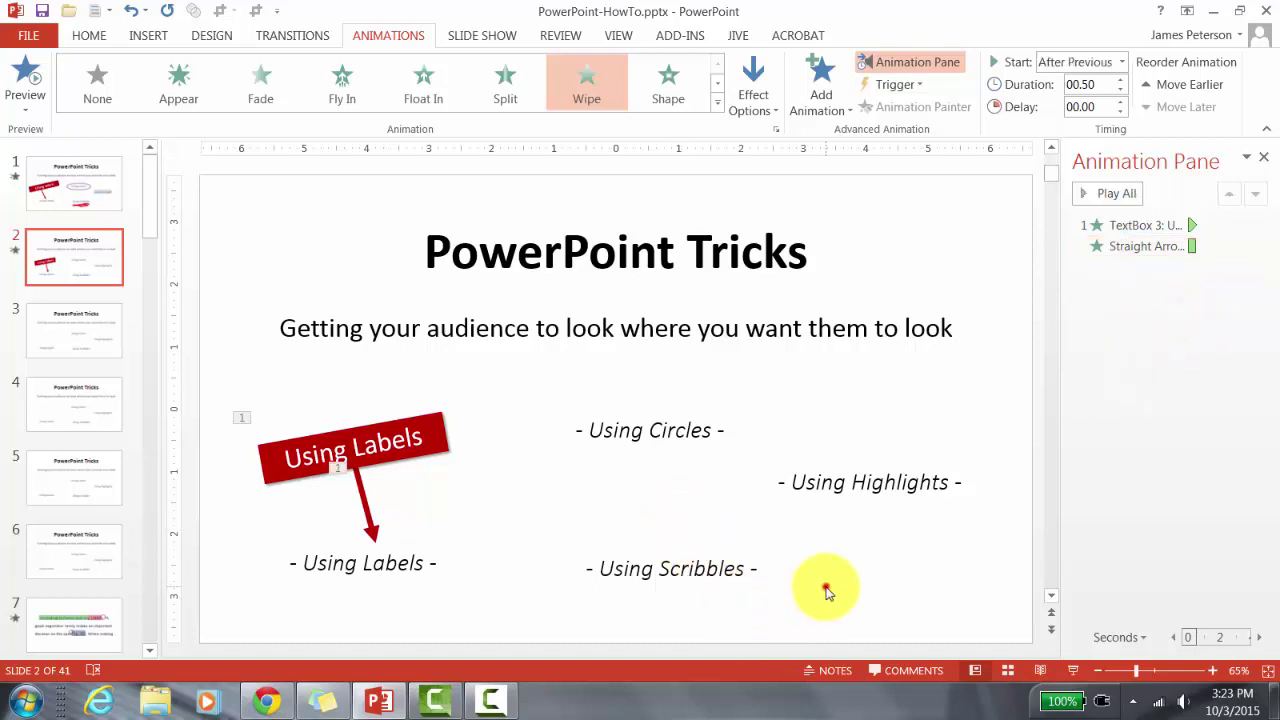
Run the slide show, play the label-and-arrow animation with one click, then exit
{"action": "left_click", "coordinate": [1070, 671]}
{"action": "left_click", "coordinate": [784, 515]}
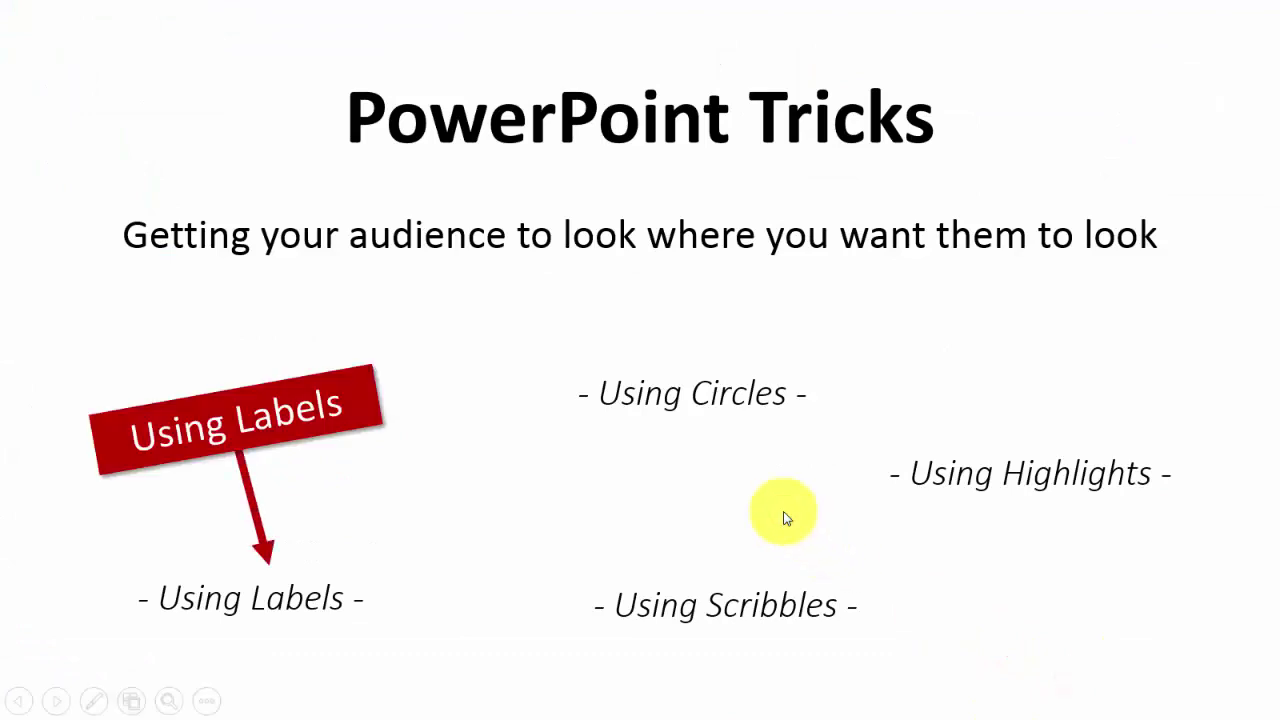
{"action": "key", "text": "Escape"}
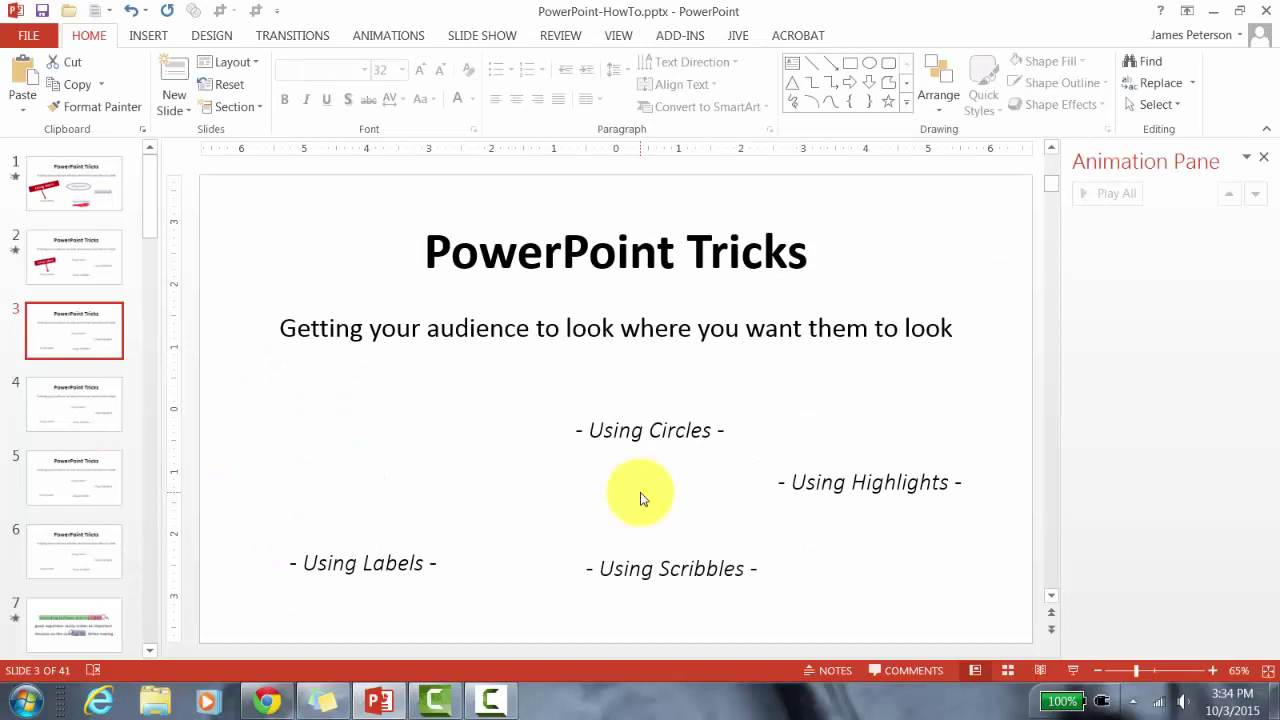
Insert an Oval shape spanning the '- Using Circles -' text on slide 3
{"action": "left_click", "coordinate": [160, 36]}
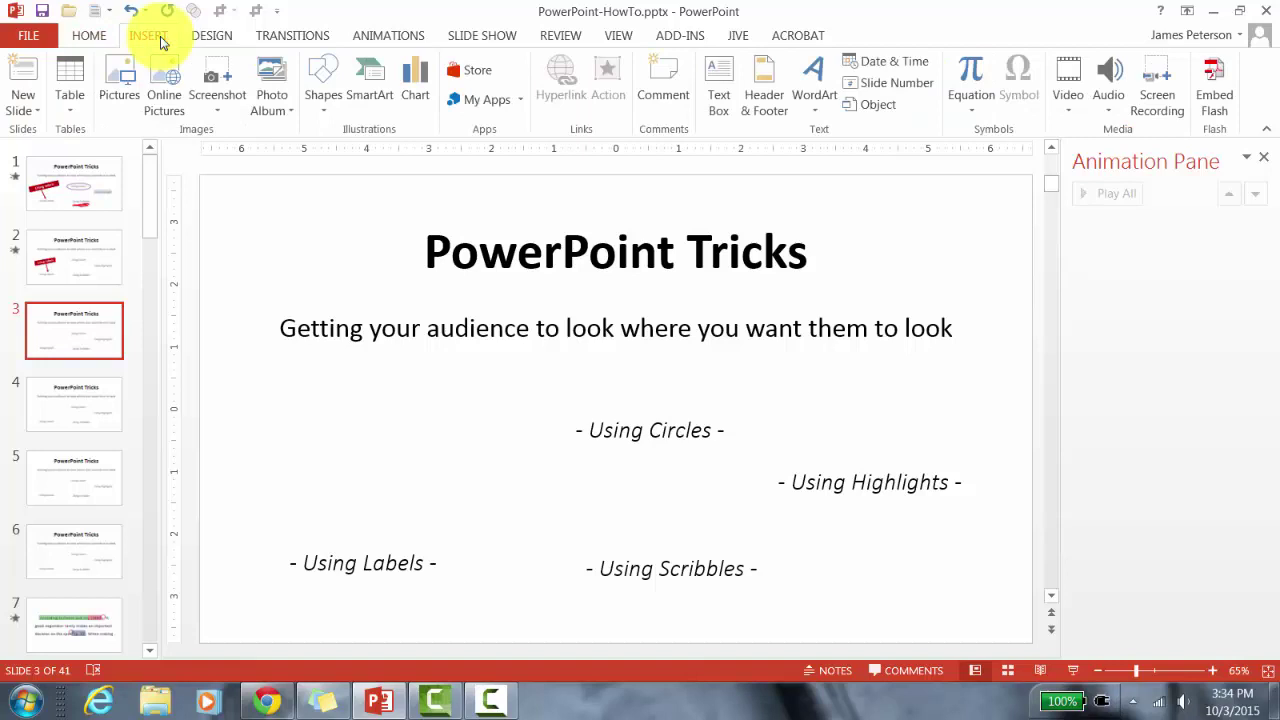
{"action": "left_click", "coordinate": [320, 100]}
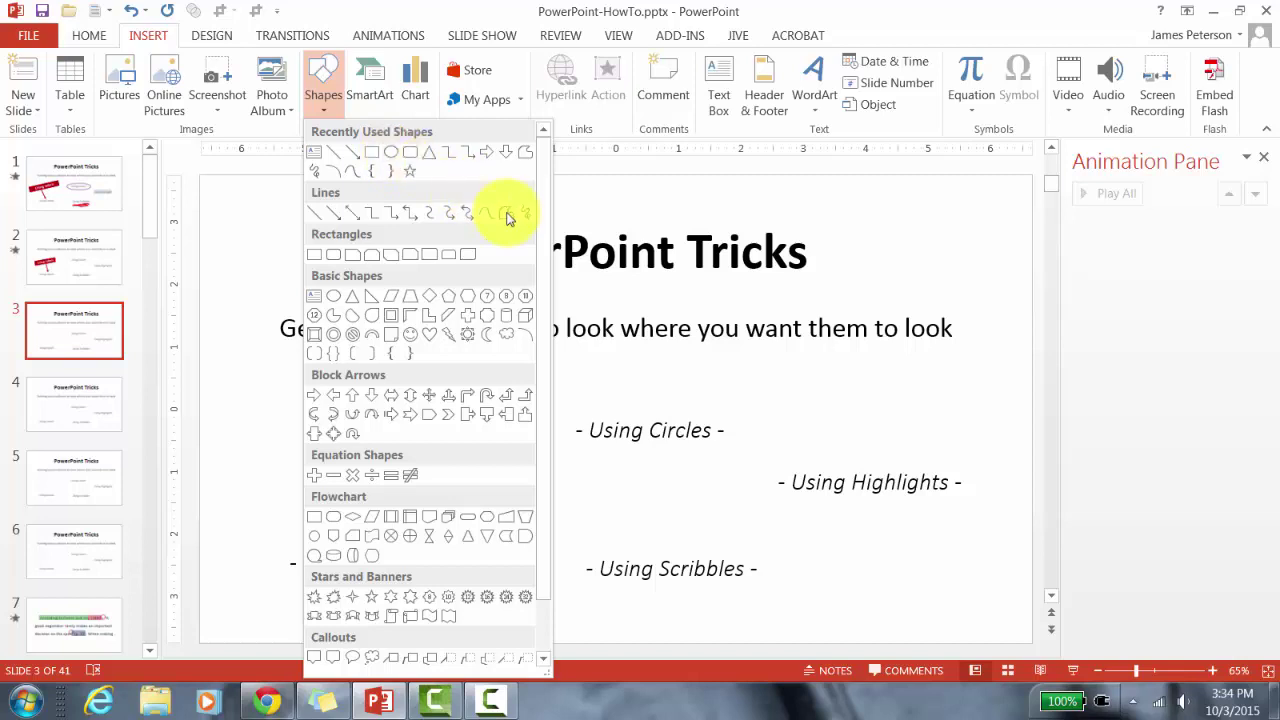
{"action": "left_click", "coordinate": [393, 160]}
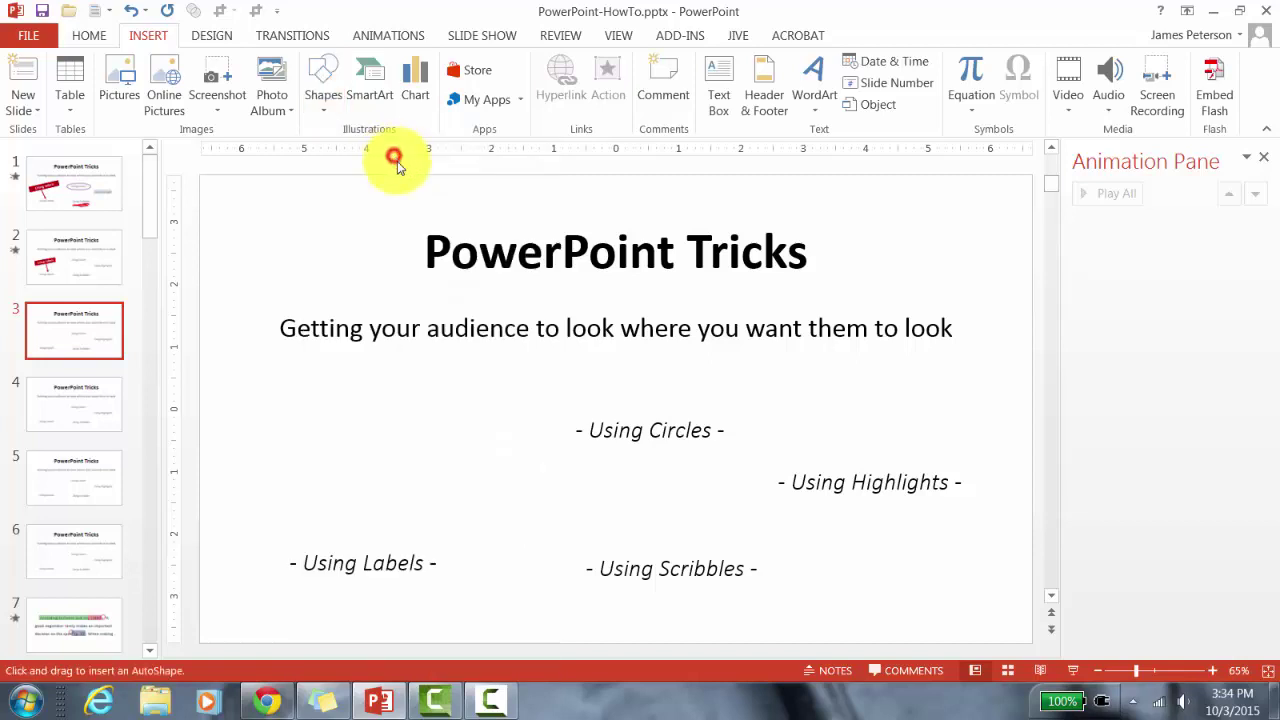
{"action": "mouse_move", "coordinate": [543, 398]}
{"action": "left_mouse_down"}
{"action": "mouse_move", "coordinate": [671, 451]}
{"action": "mouse_move", "coordinate": [749, 461]}
{"action": "mouse_move", "coordinate": [730, 451]}
{"action": "left_mouse_up"}
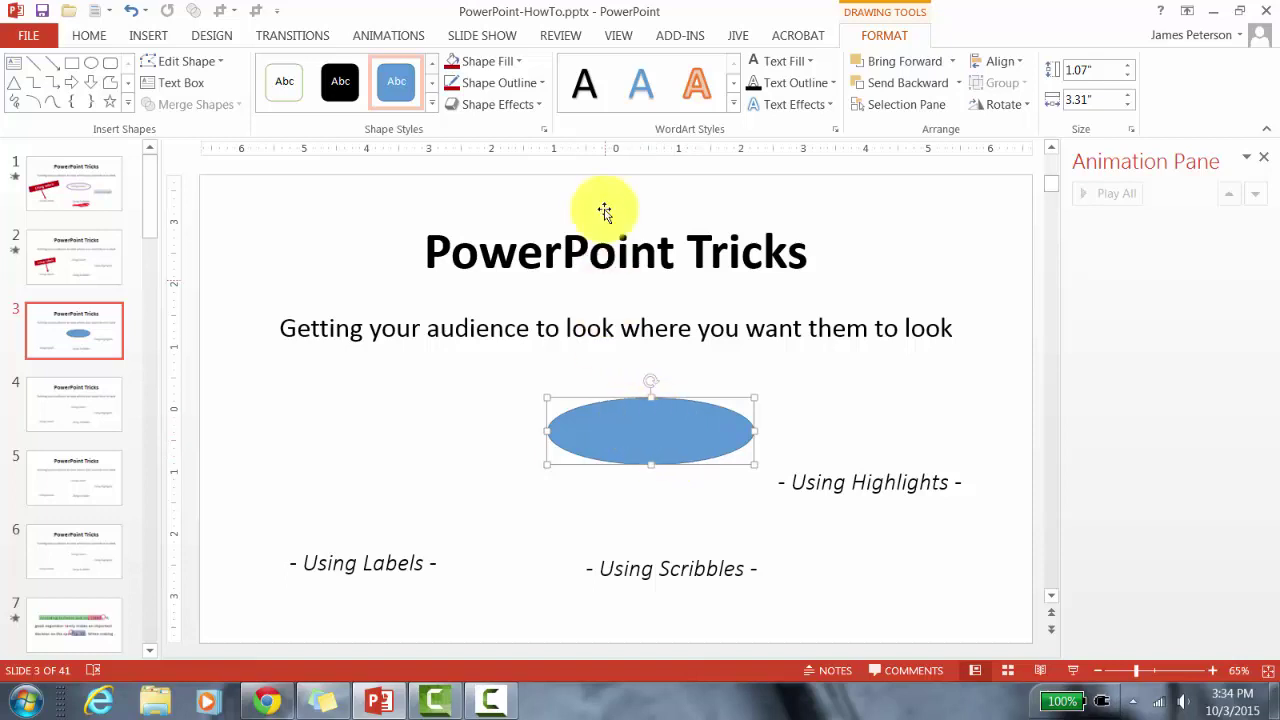
Remove the oval's fill and give it a green outline
{"action": "left_click", "coordinate": [522, 62]}
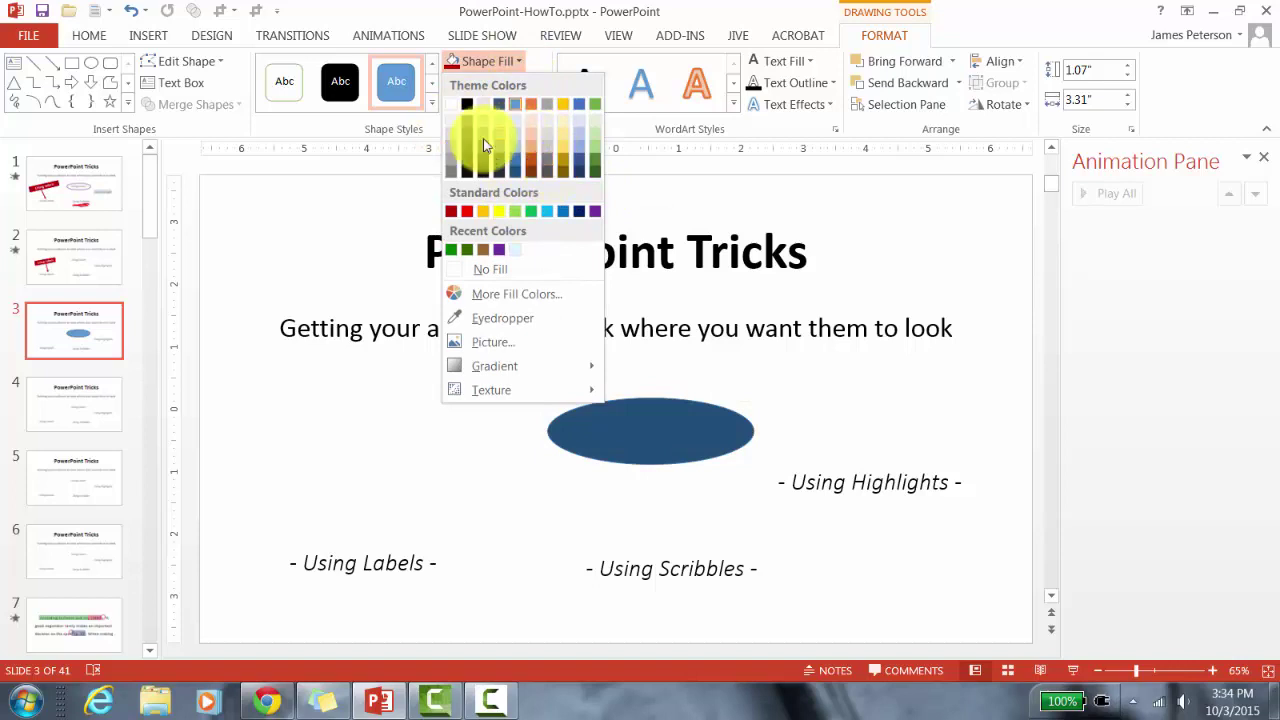
{"action": "left_click", "coordinate": [455, 270]}
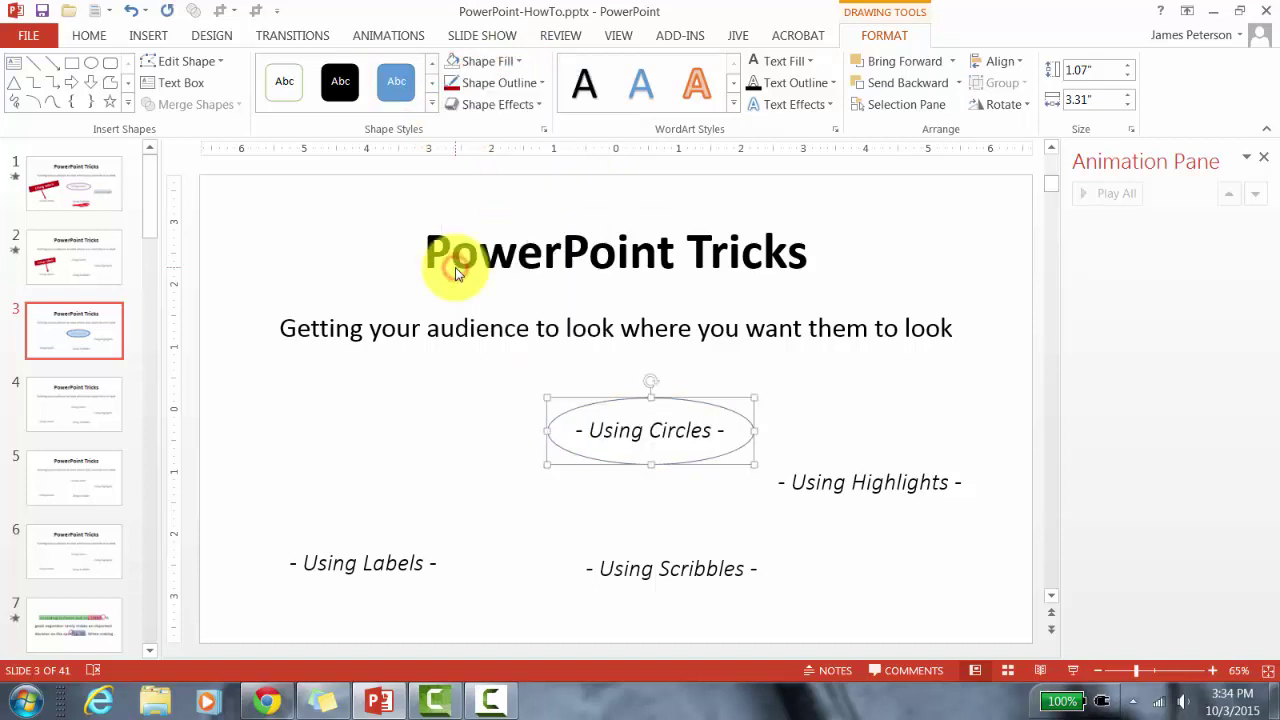
{"action": "left_click", "coordinate": [697, 397]}
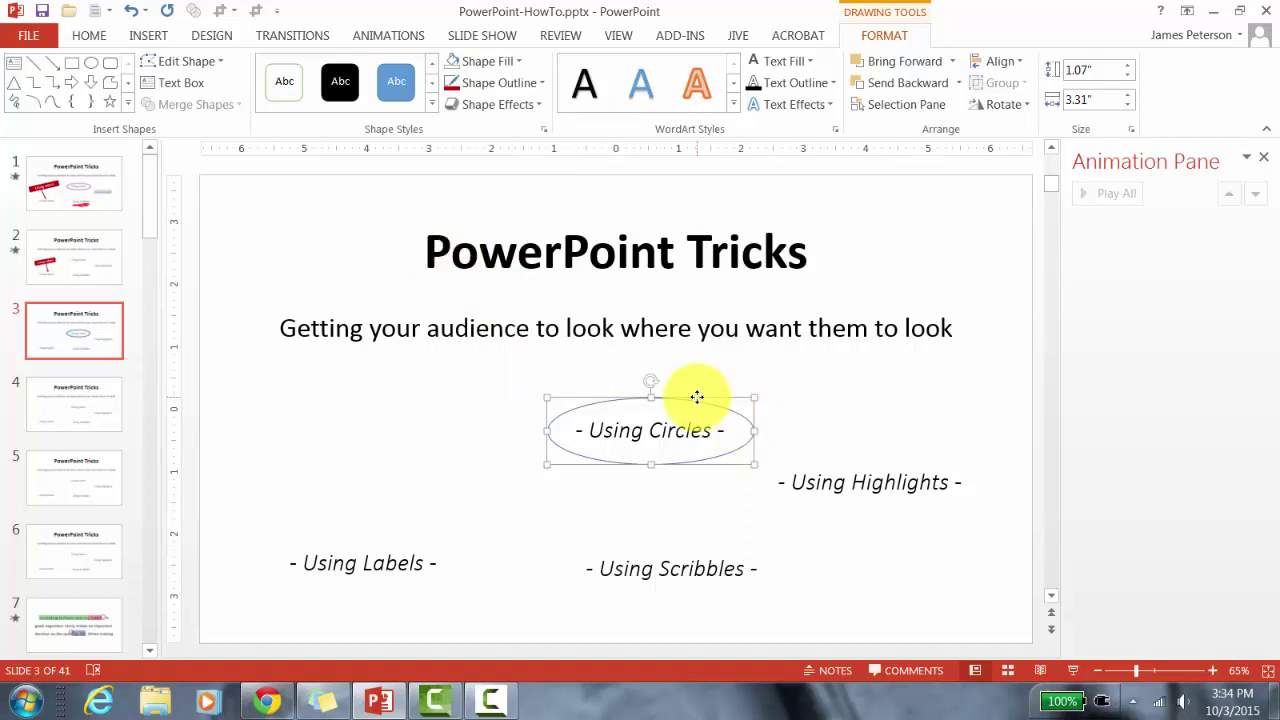
{"action": "left_click", "coordinate": [543, 84]}
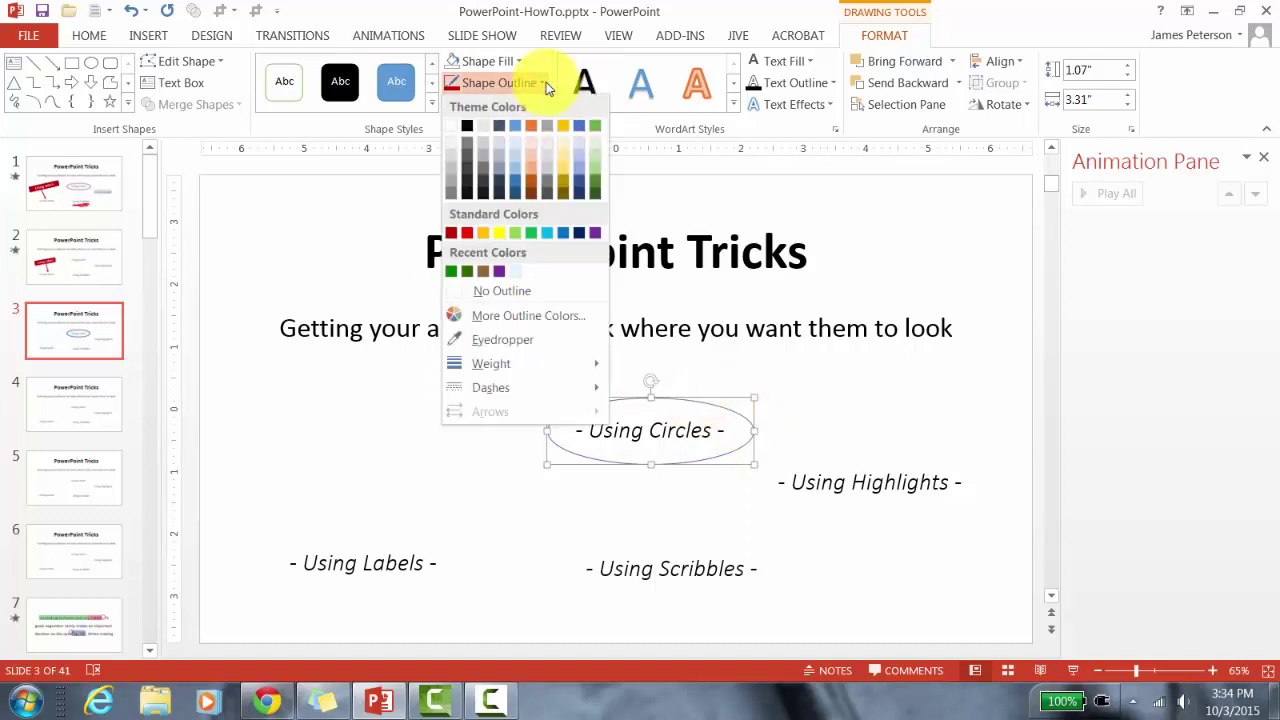
{"action": "left_click", "coordinate": [528, 234]}
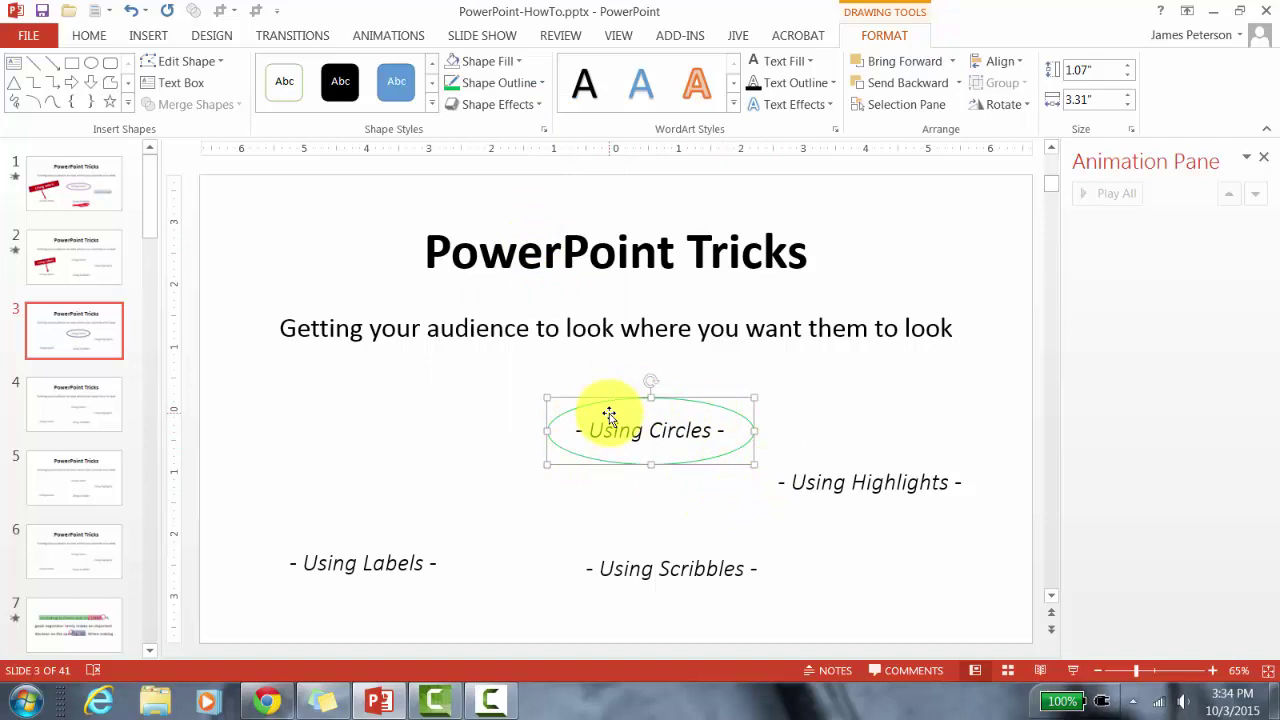
Thicken the oval's green outline to 6 pt
{"action": "left_click", "coordinate": [541, 84]}
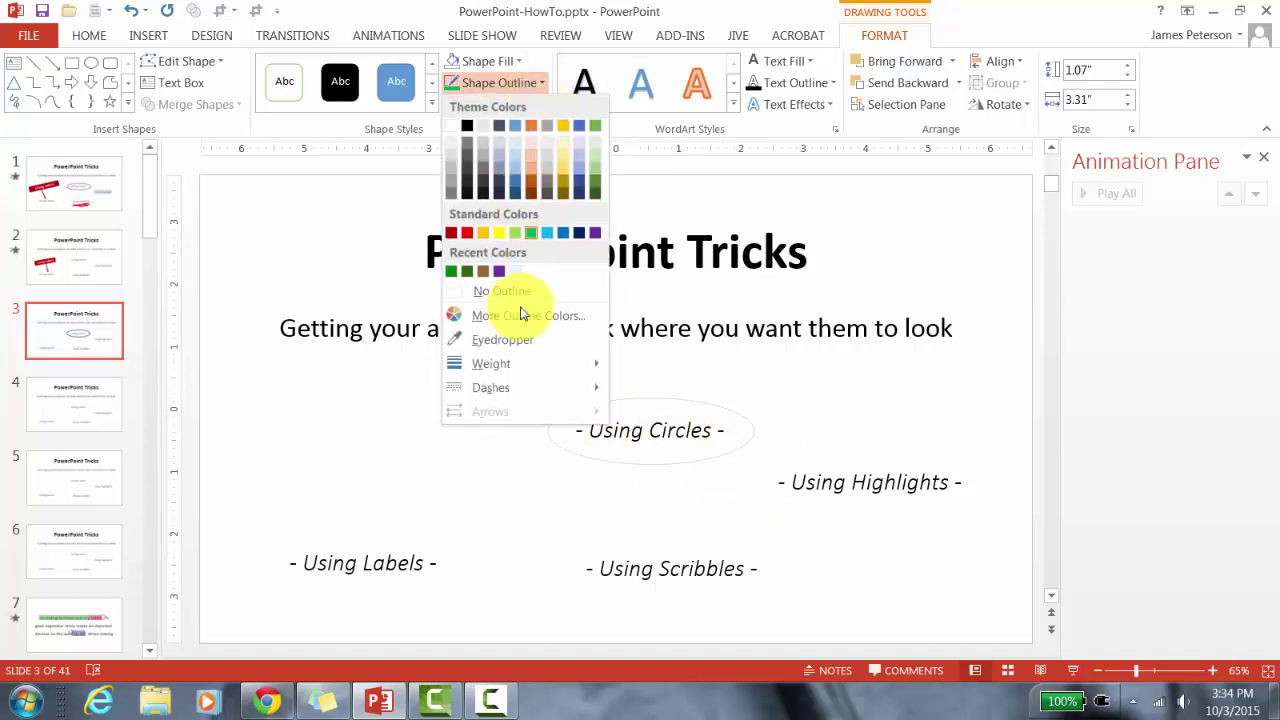
{"action": "mouse_move", "coordinate": [563, 366]}
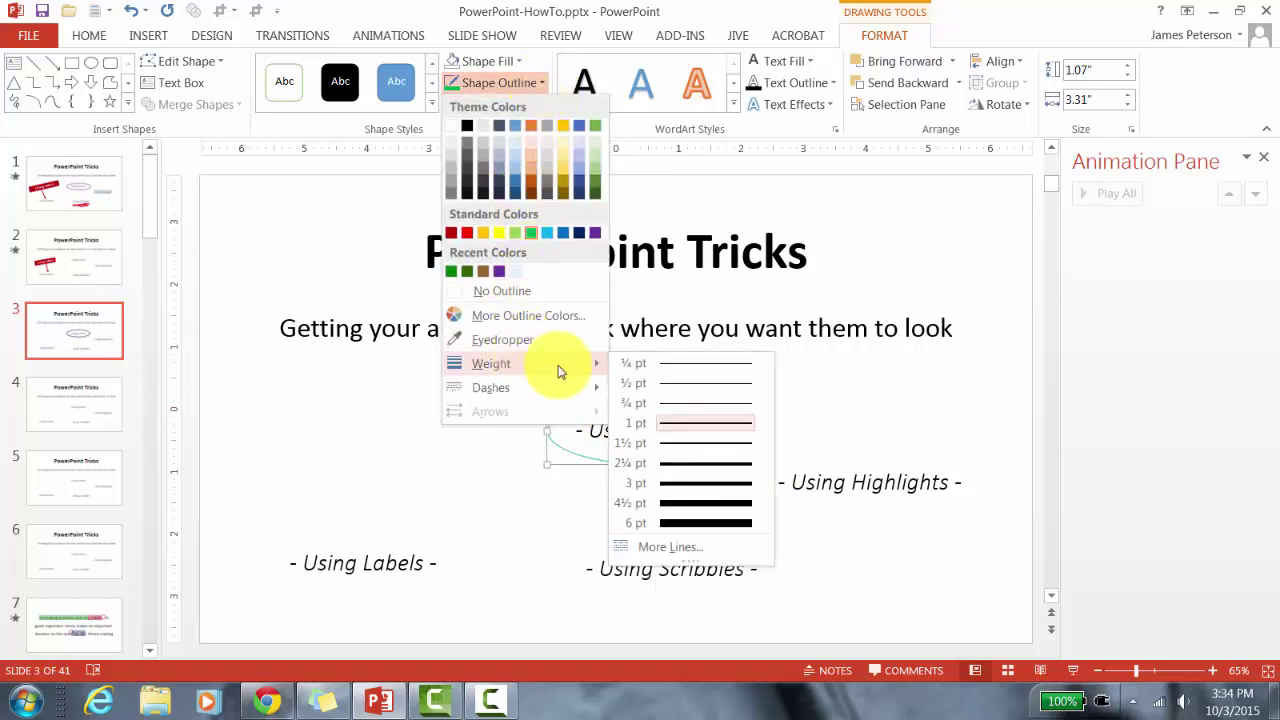
{"action": "left_click", "coordinate": [683, 523]}
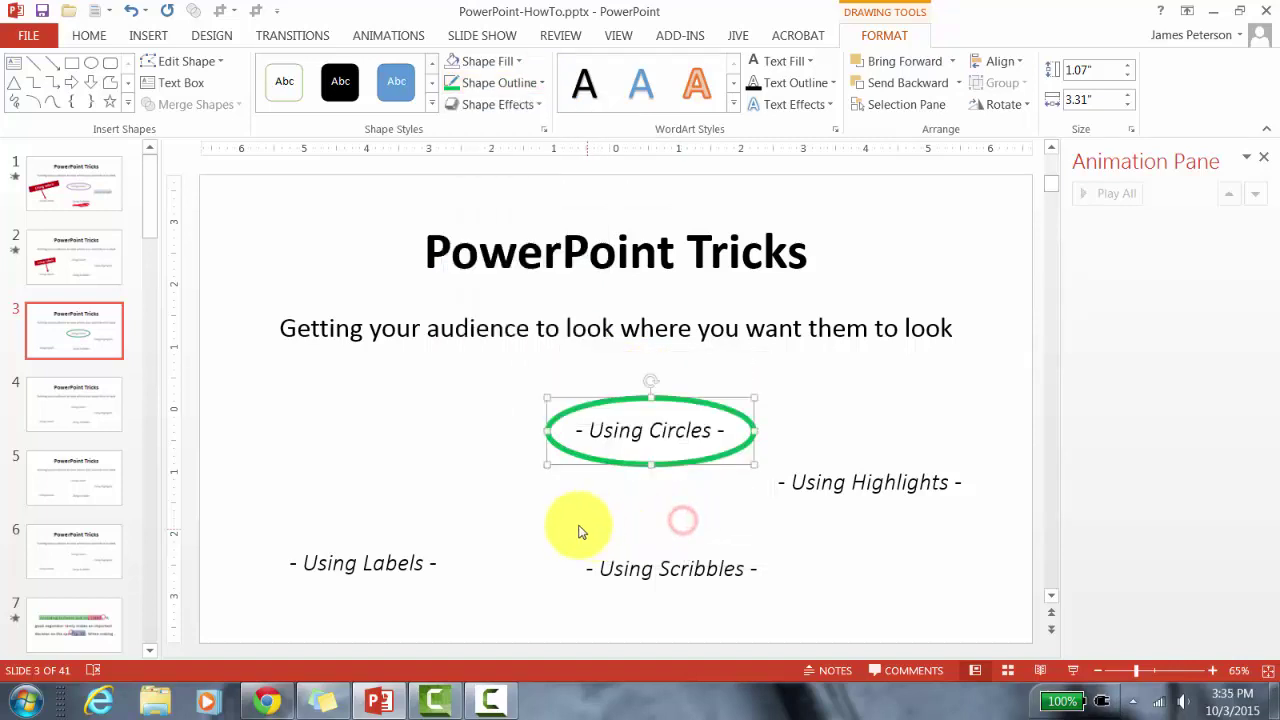
{"action": "left_click", "coordinate": [676, 505]}
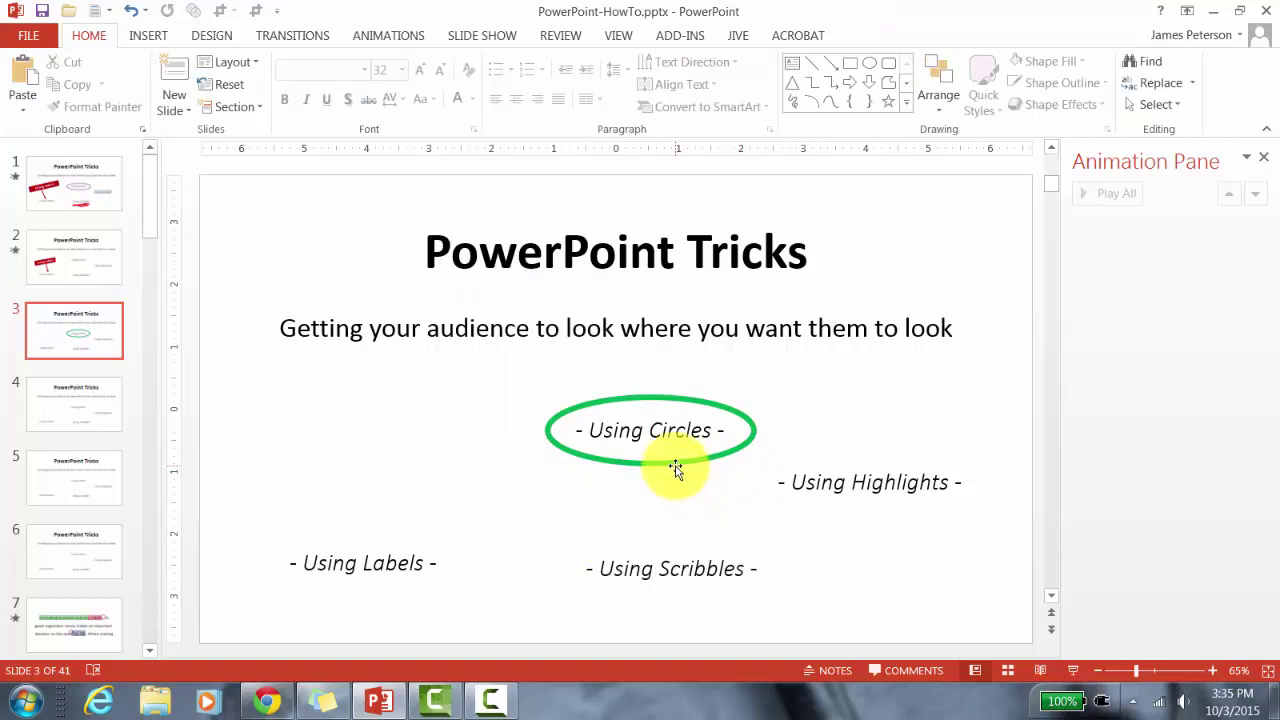
Apply the Wheel entrance animation to the green oval around Using Circles
{"action": "left_click", "coordinate": [676, 467]}
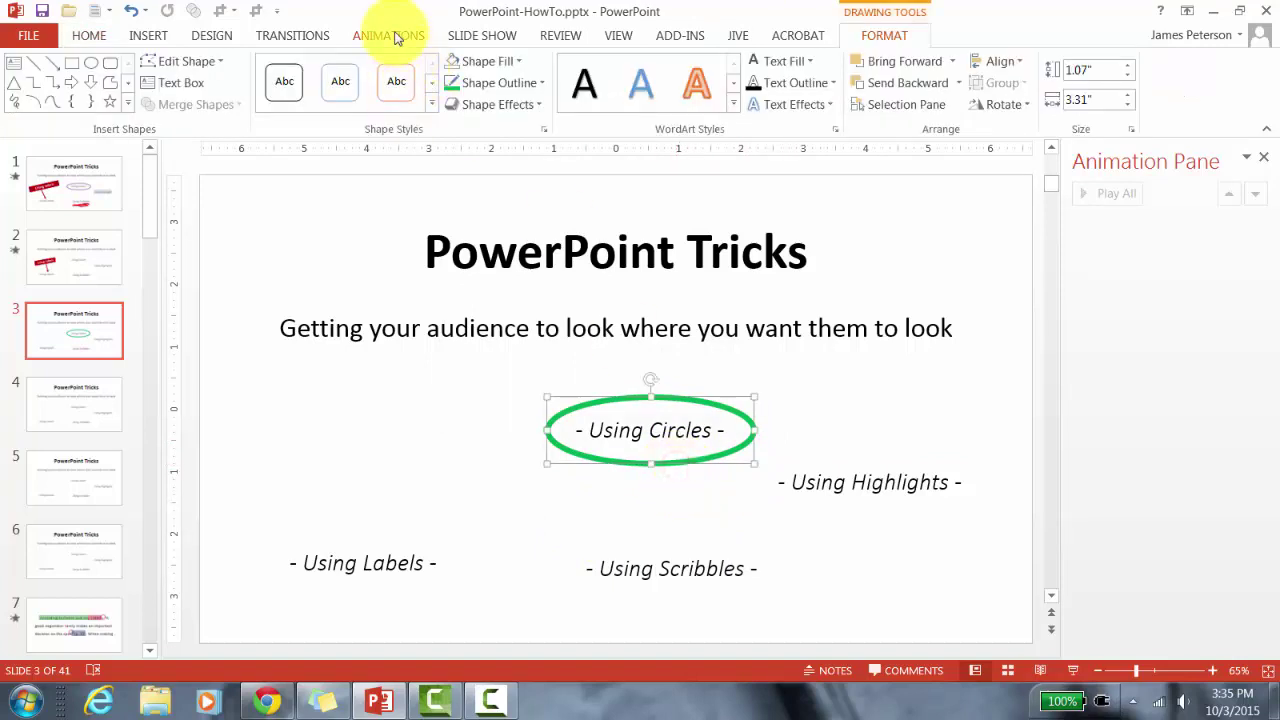
{"action": "left_click", "coordinate": [395, 35]}
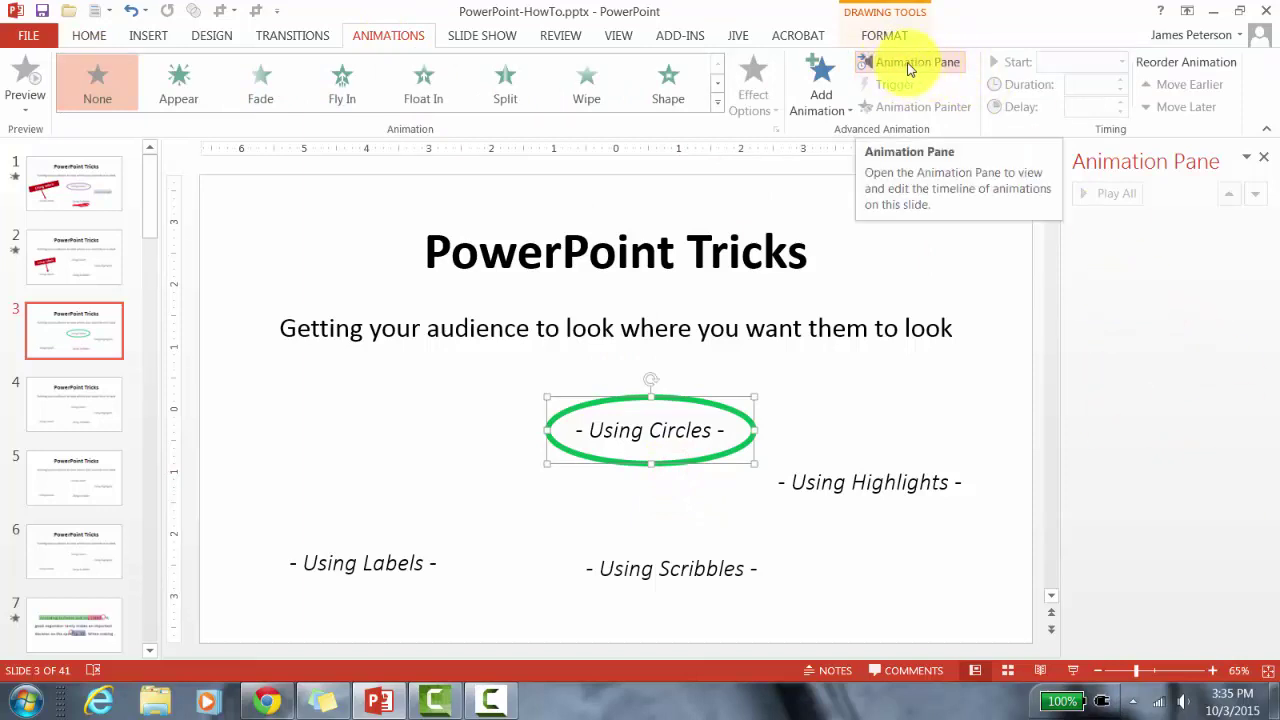
{"action": "left_click", "coordinate": [838, 110]}
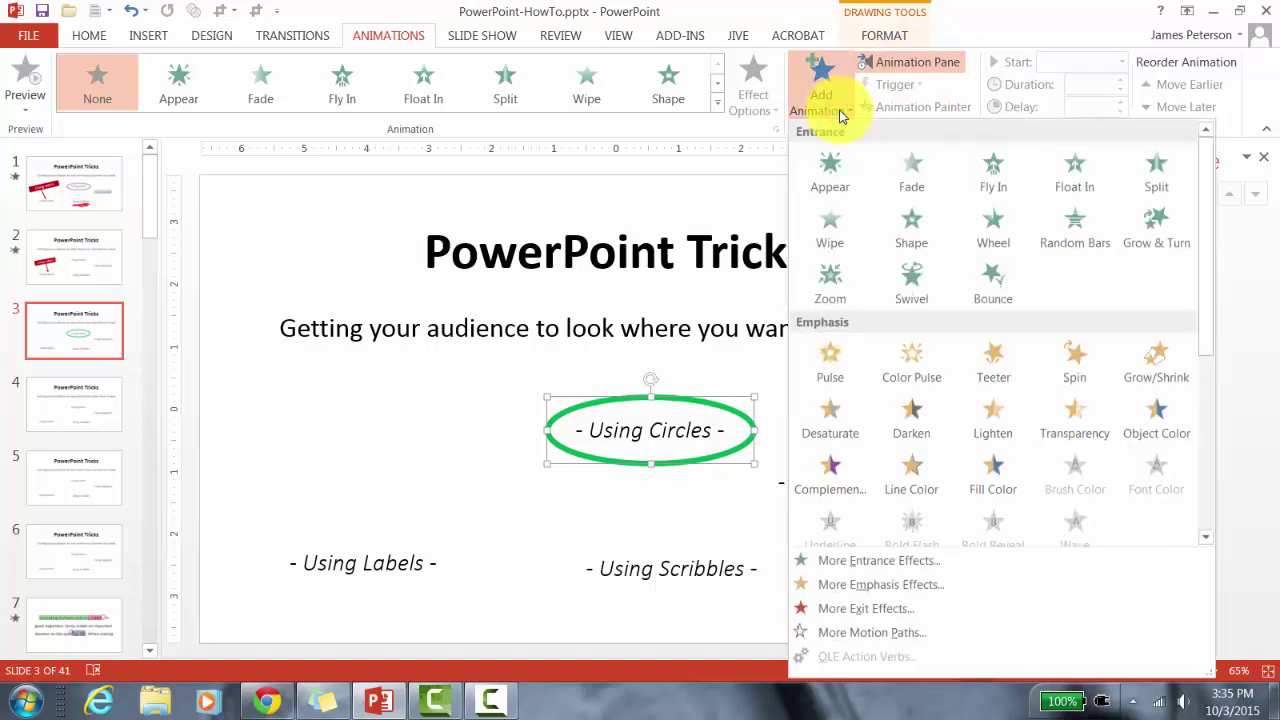
{"action": "left_click", "coordinate": [986, 230]}
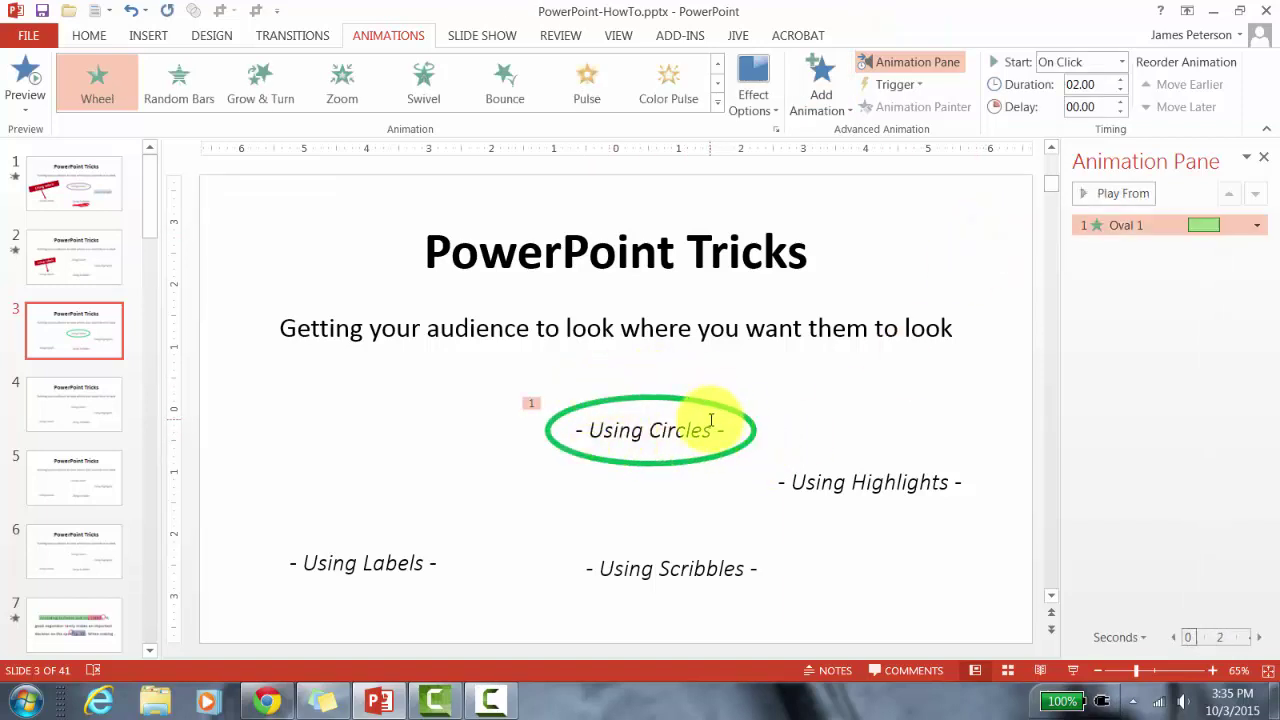
Preview the green oval's Wheel animation in a slide show, then return to editing
{"action": "left_click", "coordinate": [1074, 671]}
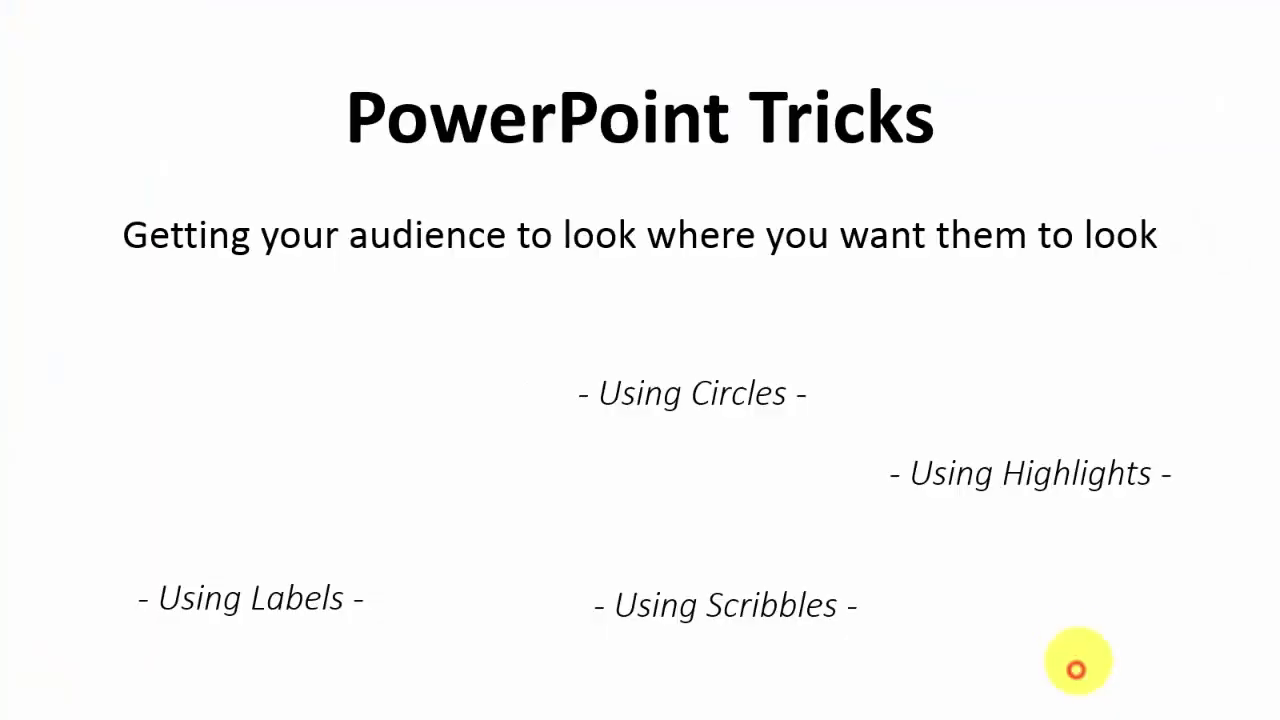
{"action": "left_click", "coordinate": [1052, 611]}
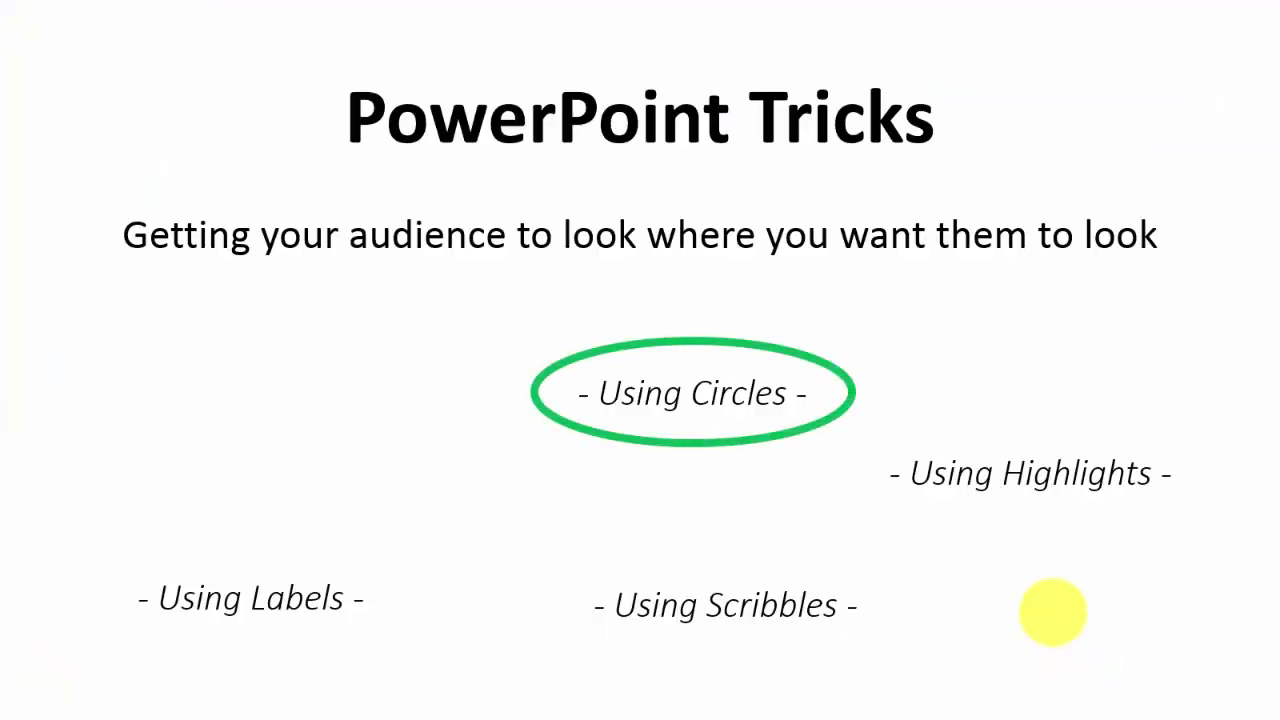
{"action": "key", "text": "Escape"}
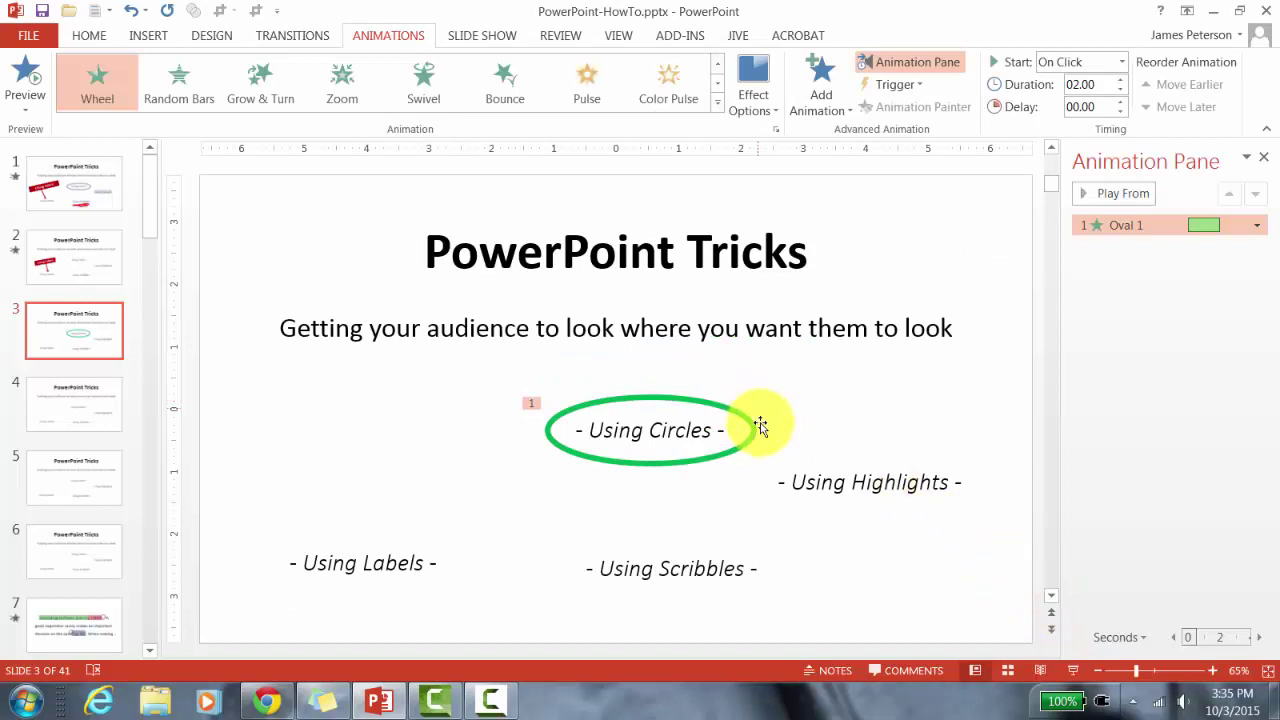
Shorten the oval's Wheel duration to 0.75 seconds and replay the slide show to check it
{"action": "left_click", "coordinate": [1123, 91]}
{"action": "left_click", "coordinate": [1123, 91]}
{"action": "left_click", "coordinate": [1123, 91]}
{"action": "left_click", "coordinate": [1123, 91]}
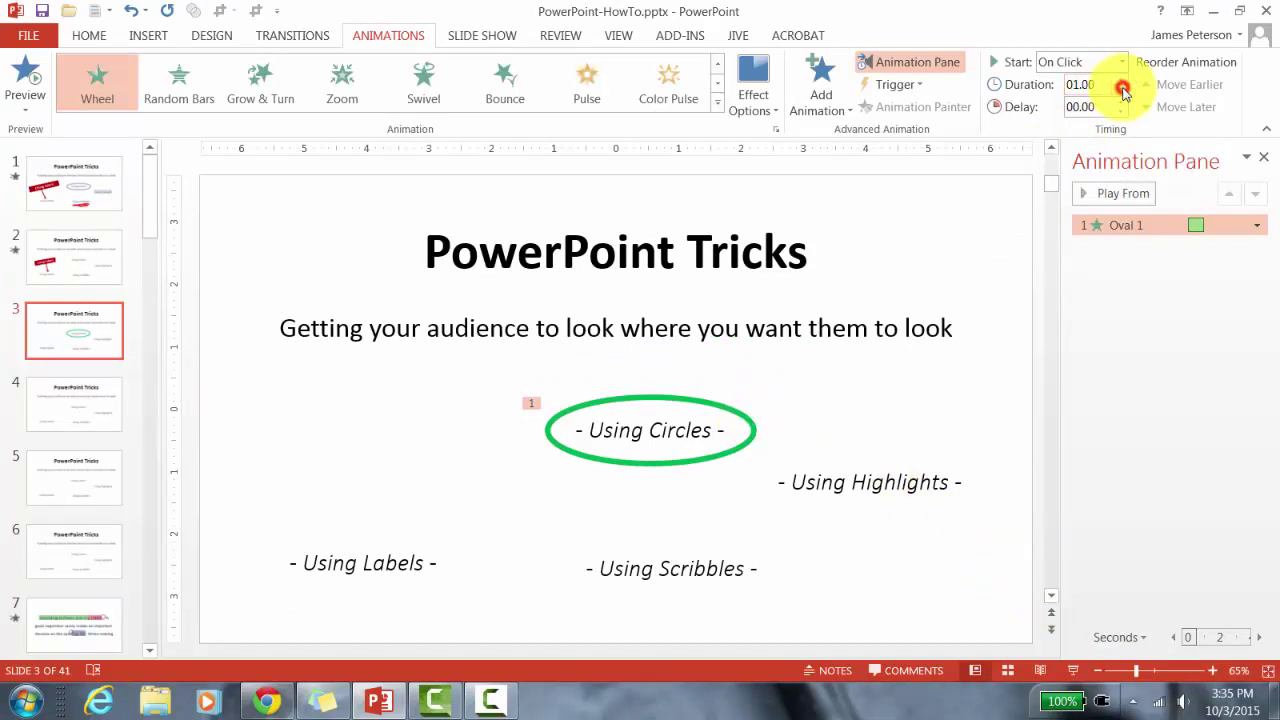
{"action": "left_click", "coordinate": [1123, 91]}
{"action": "left_click", "coordinate": [1123, 91]}
{"action": "left_click", "coordinate": [900, 388]}
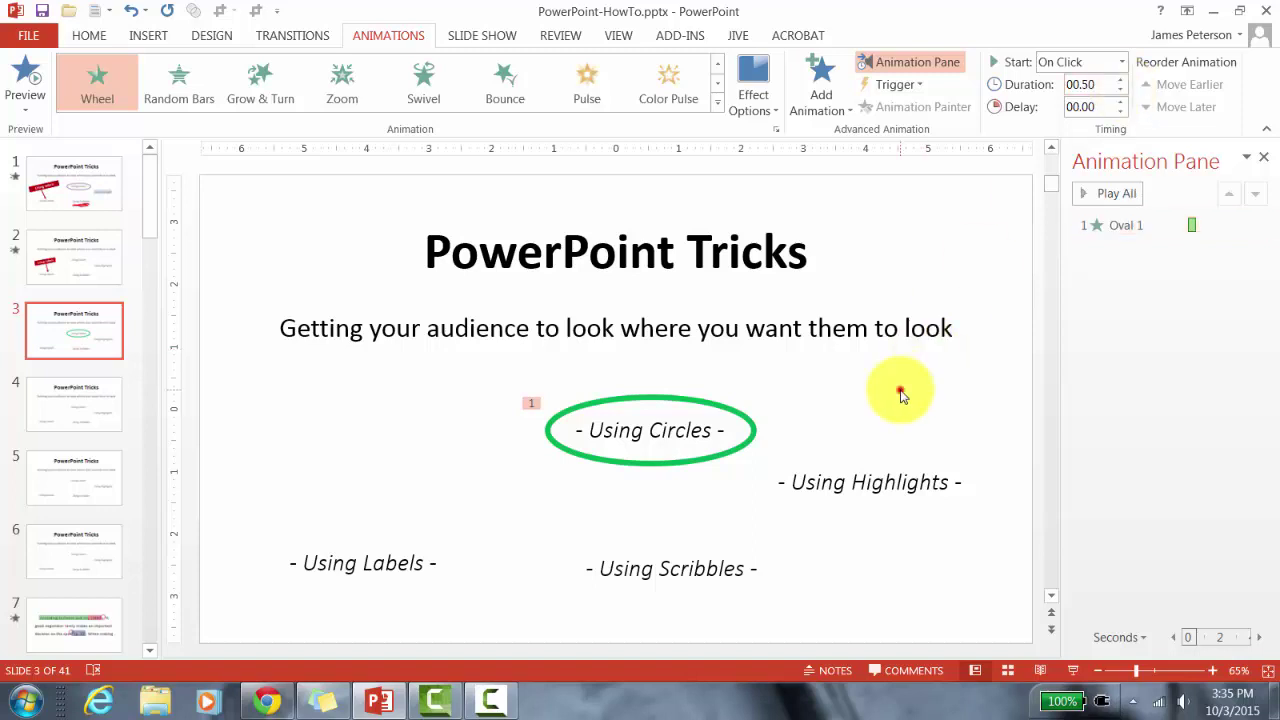
{"action": "left_click", "coordinate": [1073, 672]}
{"action": "left_click", "coordinate": [981, 607]}
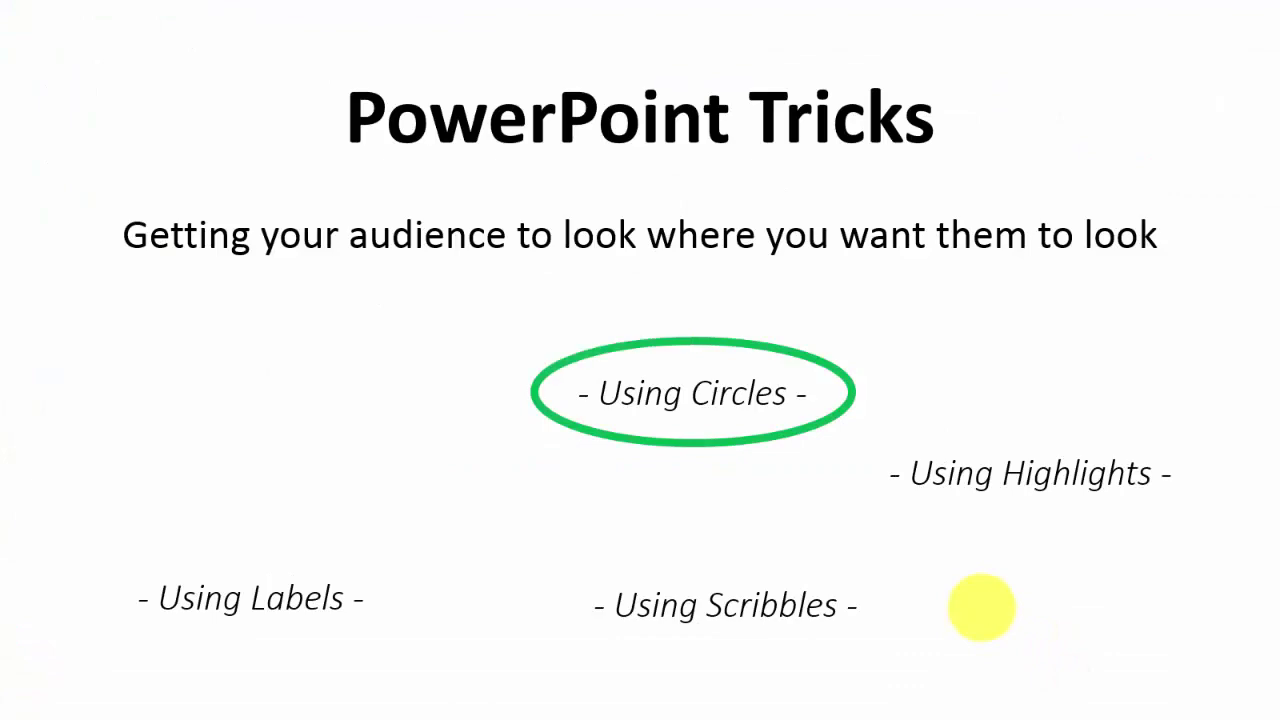
{"action": "key", "text": "Escape"}
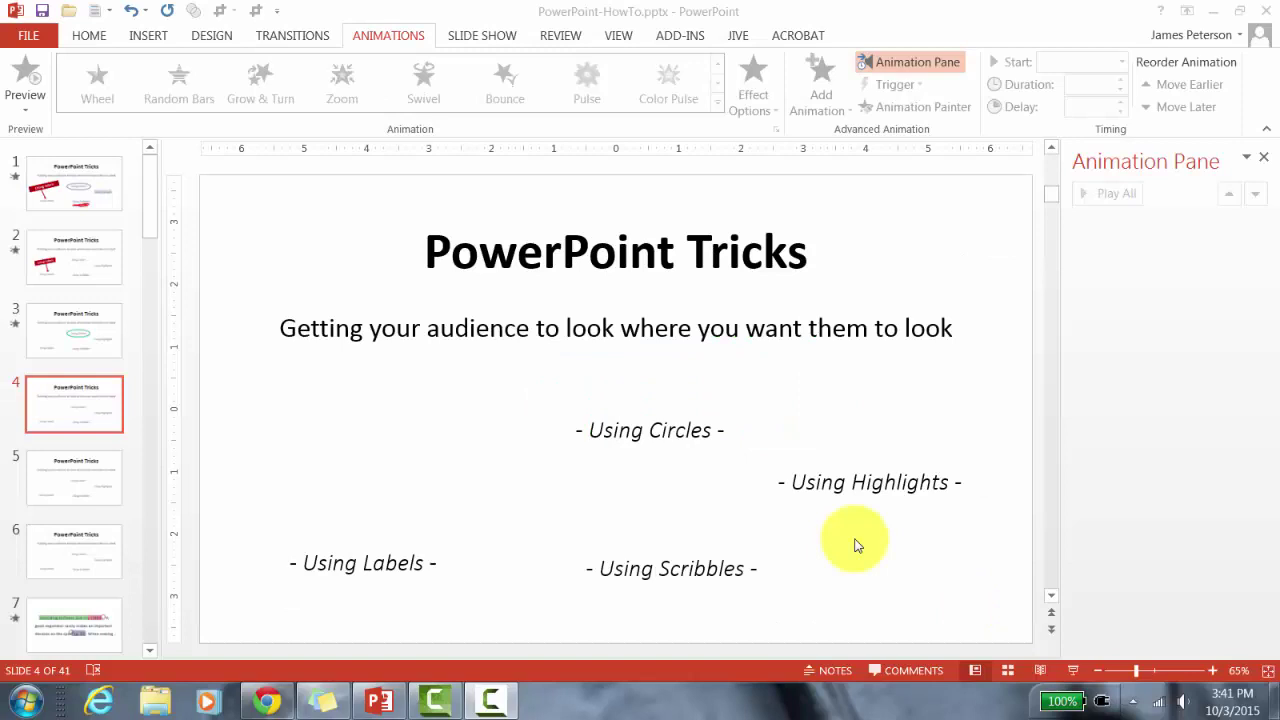
Draw a rectangle over the '- Using Highlights -' text on slide 4
{"action": "left_click", "coordinate": [147, 37]}
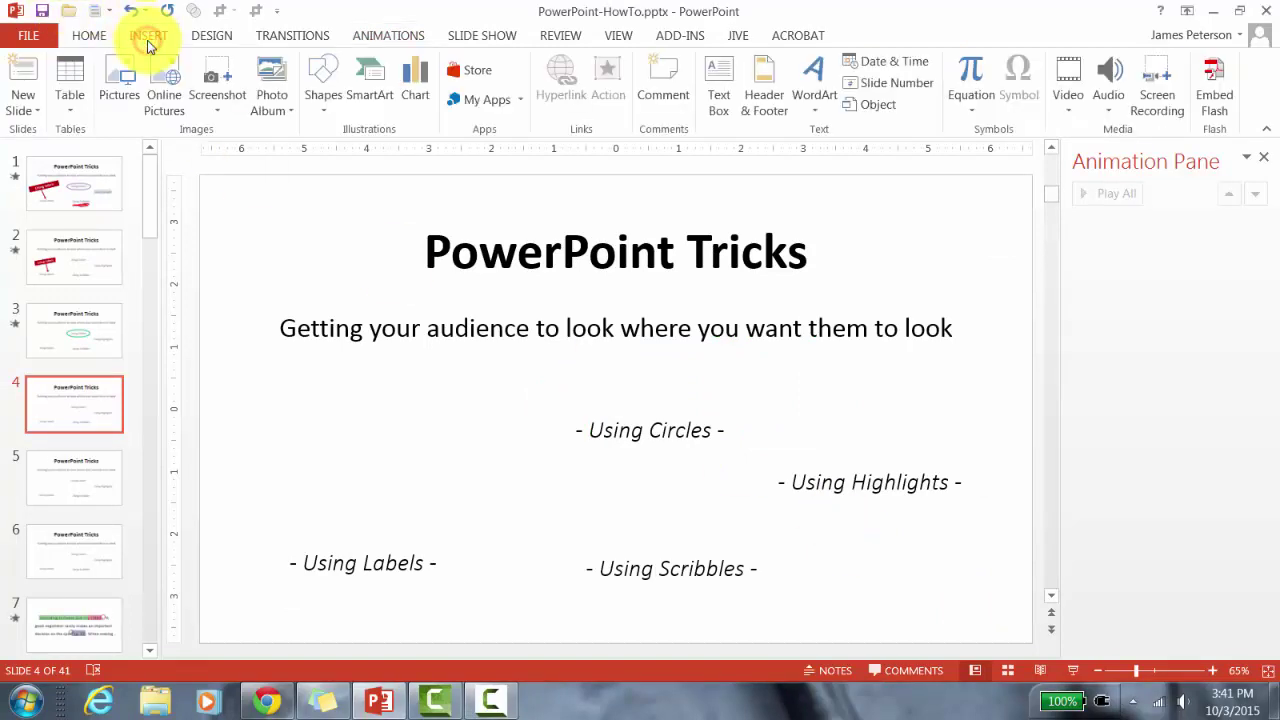
{"action": "left_click", "coordinate": [321, 100]}
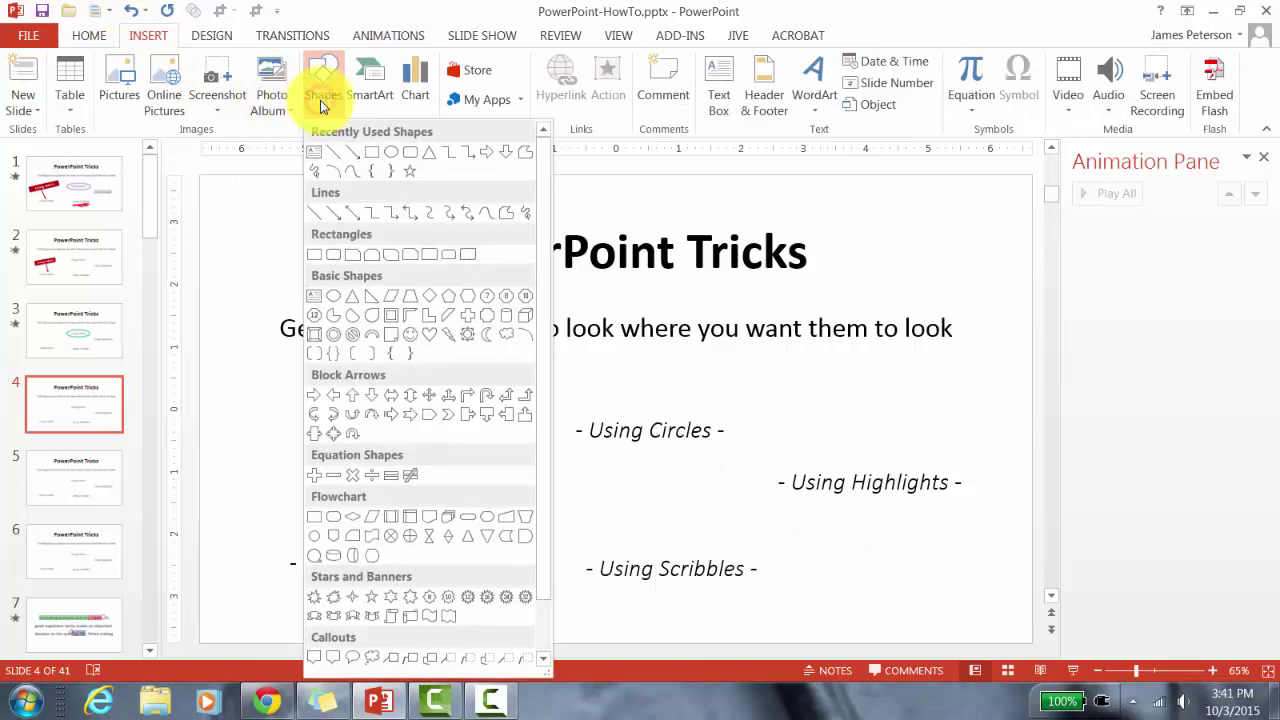
{"action": "left_click", "coordinate": [372, 154]}
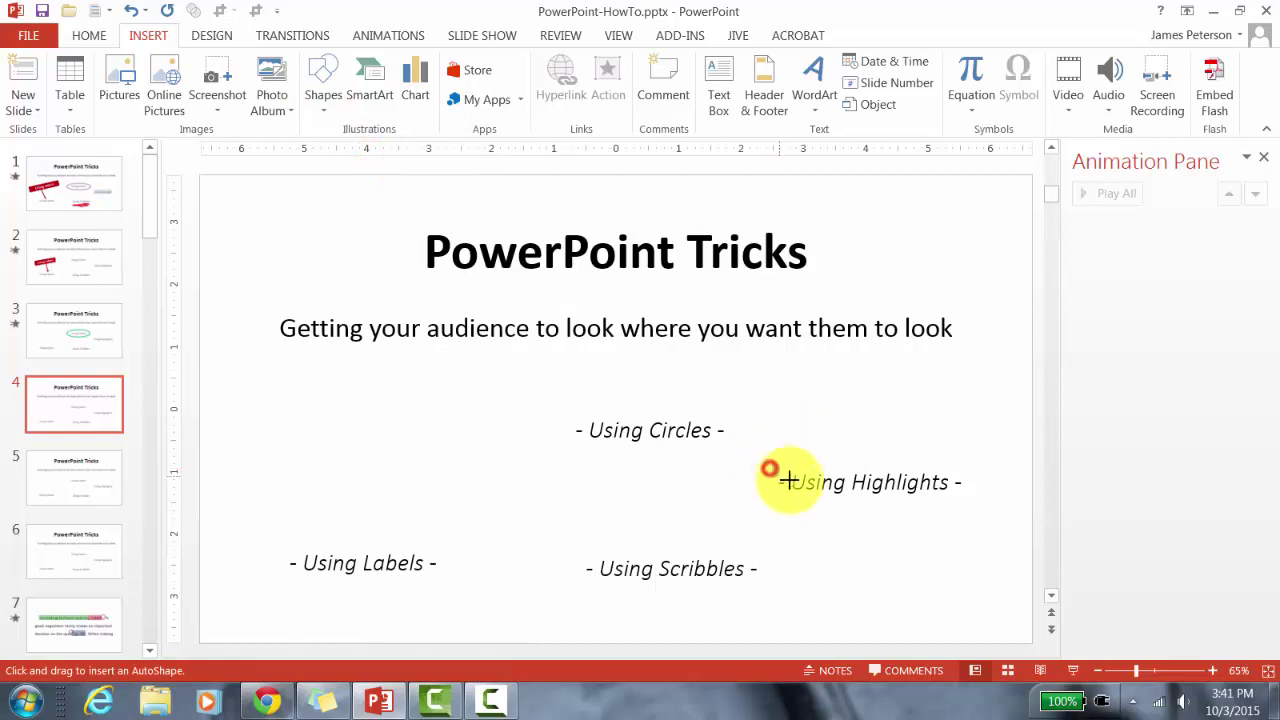
{"action": "left_click_drag", "start_coordinate": [789, 481], "coordinate": [967, 505]}
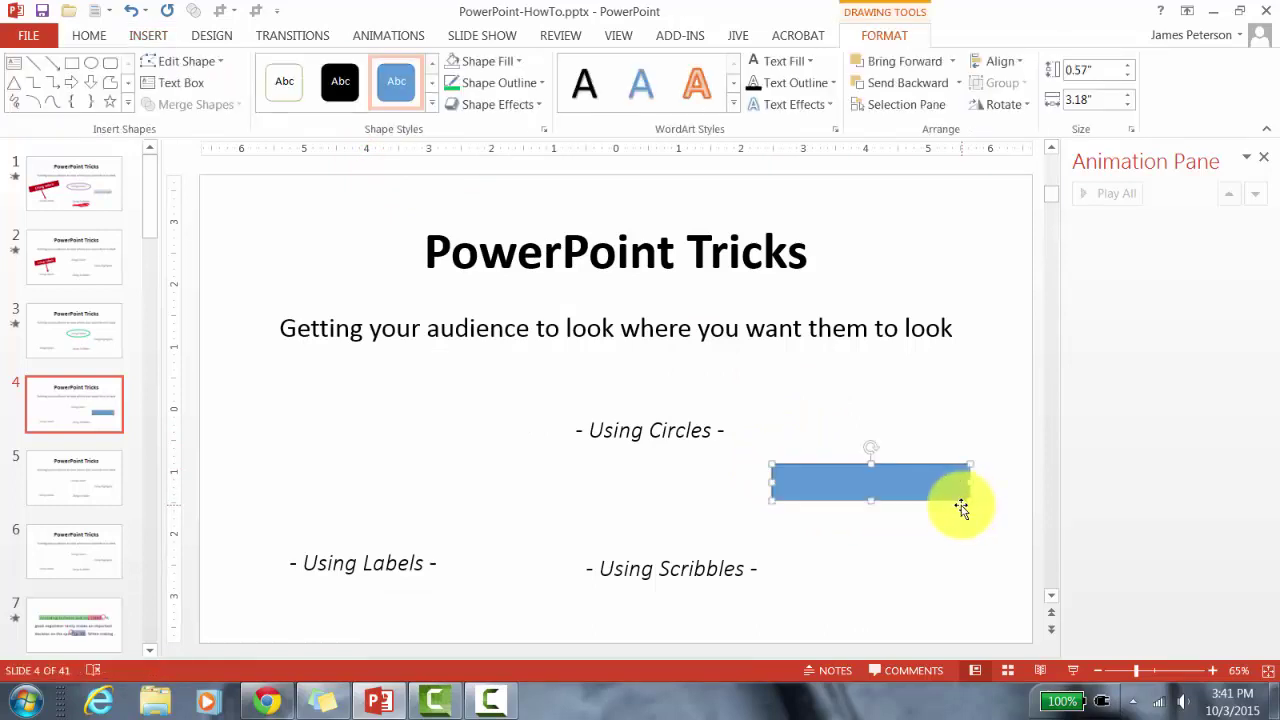
In Format Shape, raise the rectangle's fill transparency to about 54% so the text shows through
{"action": "right_click", "coordinate": [890, 489]}
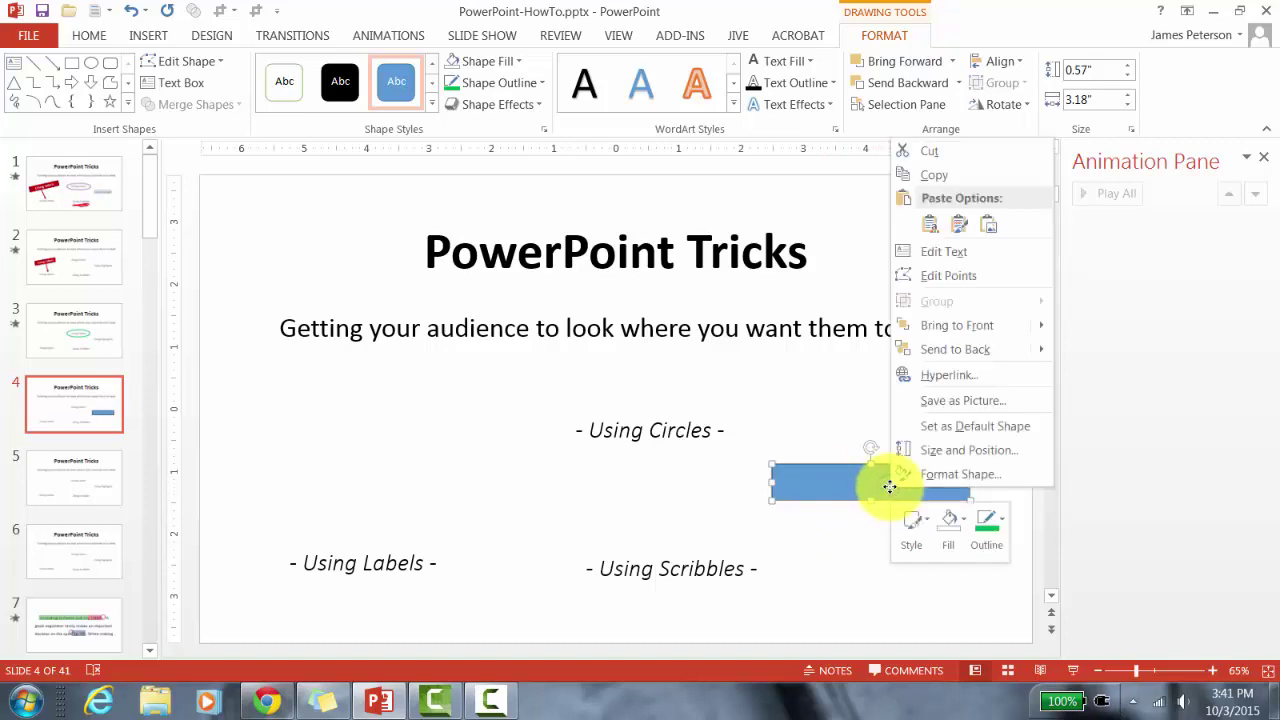
{"action": "left_click", "coordinate": [945, 476]}
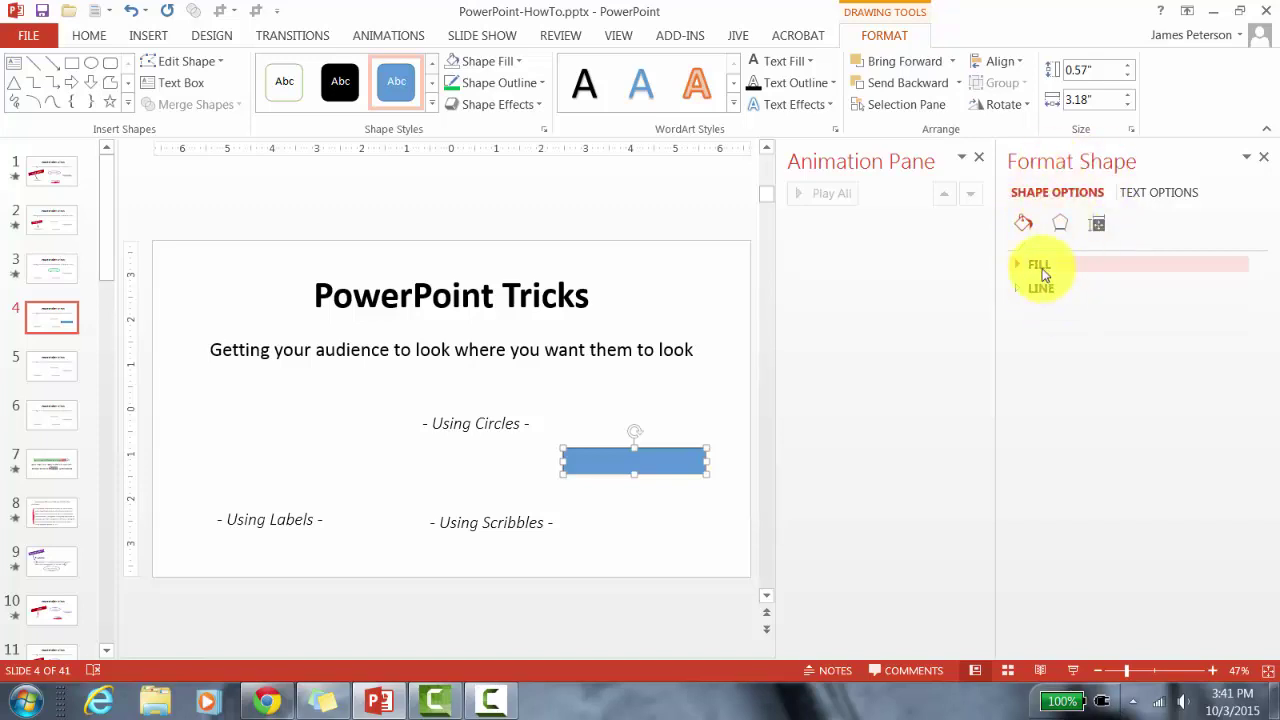
{"action": "left_click", "coordinate": [1040, 266]}
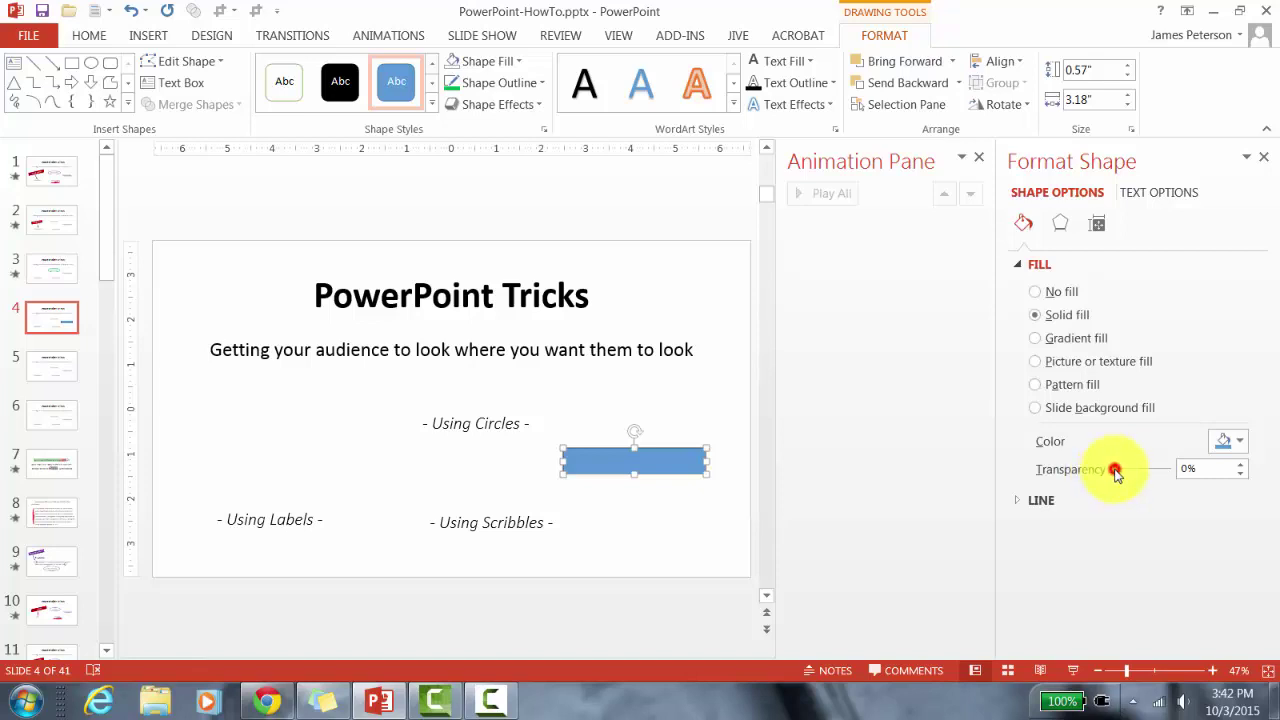
{"action": "mouse_move", "coordinate": [1115, 470]}
{"action": "left_mouse_down"}
{"action": "mouse_move", "coordinate": [1131, 474]}
{"action": "mouse_move", "coordinate": [1111, 471]}
{"action": "left_mouse_up"}
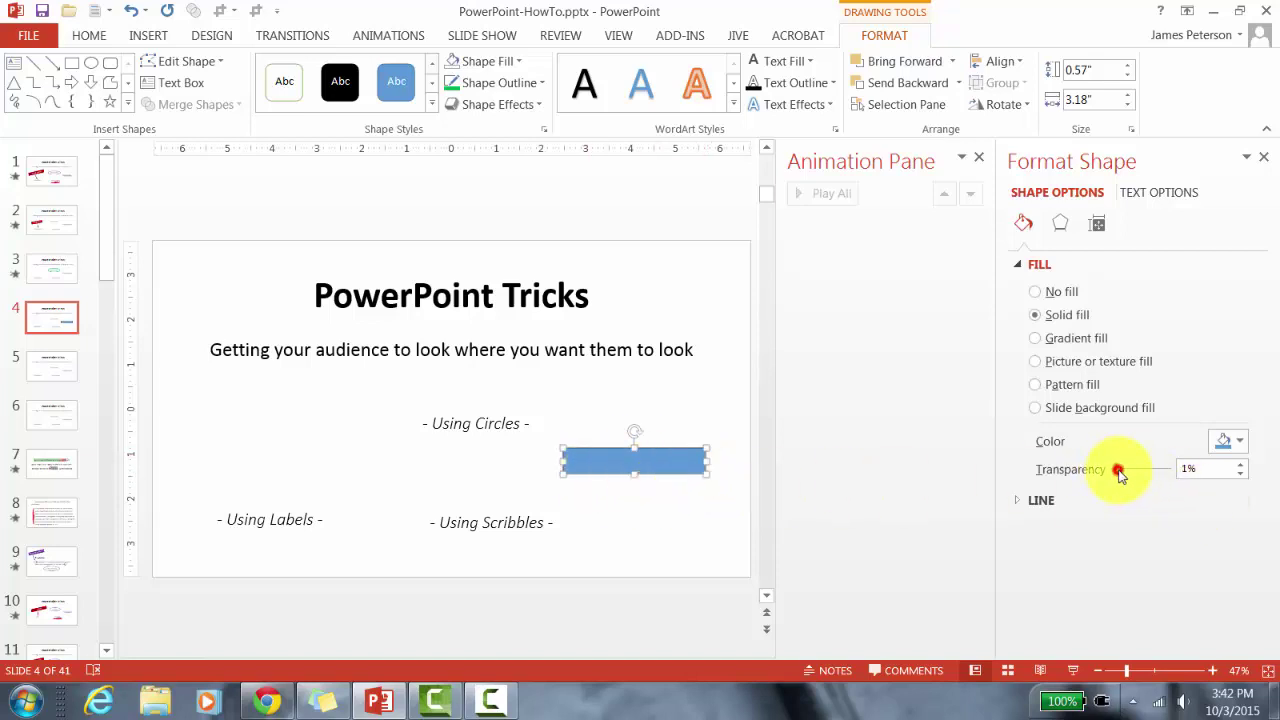
{"action": "left_click_drag", "start_coordinate": [1119, 474], "coordinate": [1147, 480]}
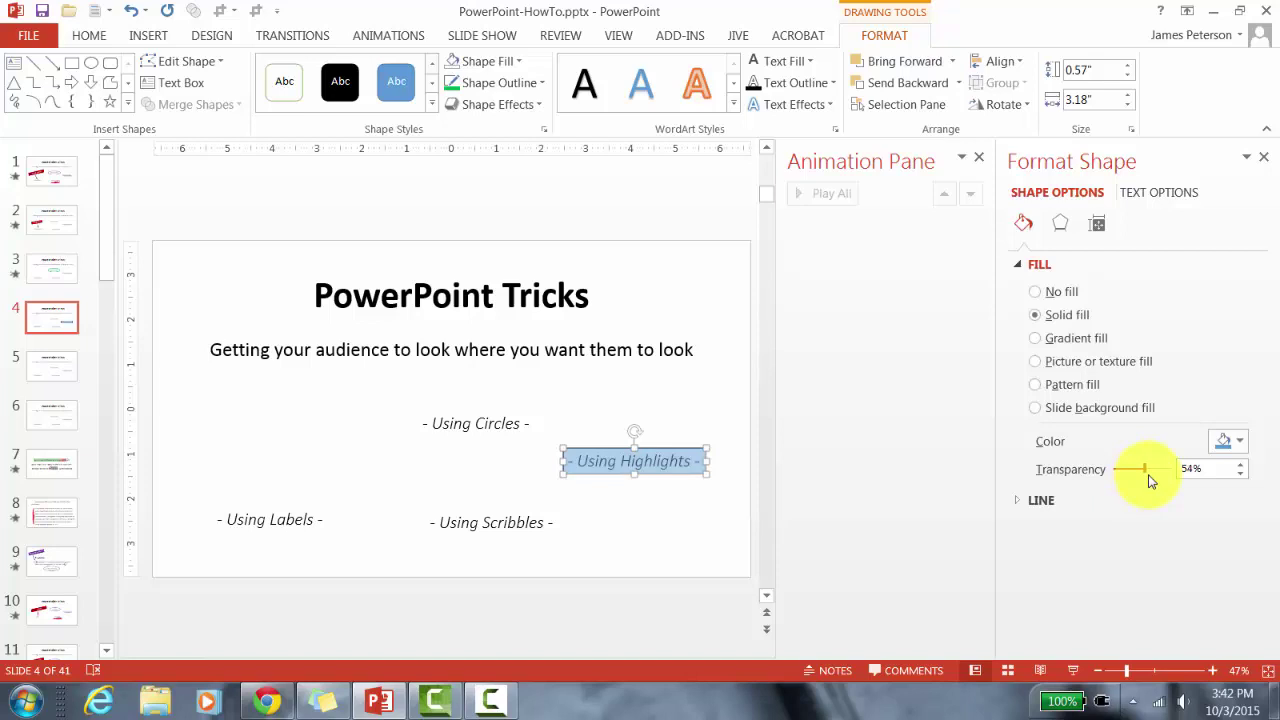